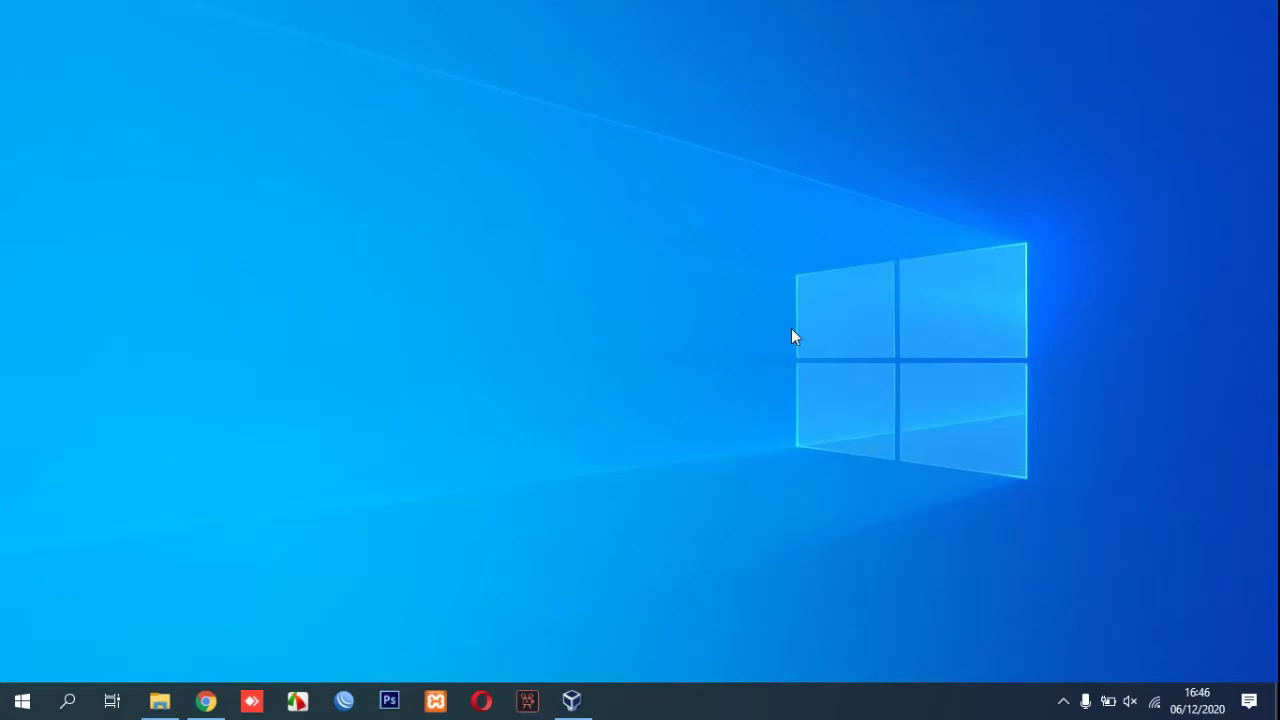
Open VirtualBox Manager, check the Android x86 9.0-r2 ISO on Local Disk (G:) in File Explorer, and return to VirtualBox.
{"action": "left_click", "coordinate": [577, 703]}
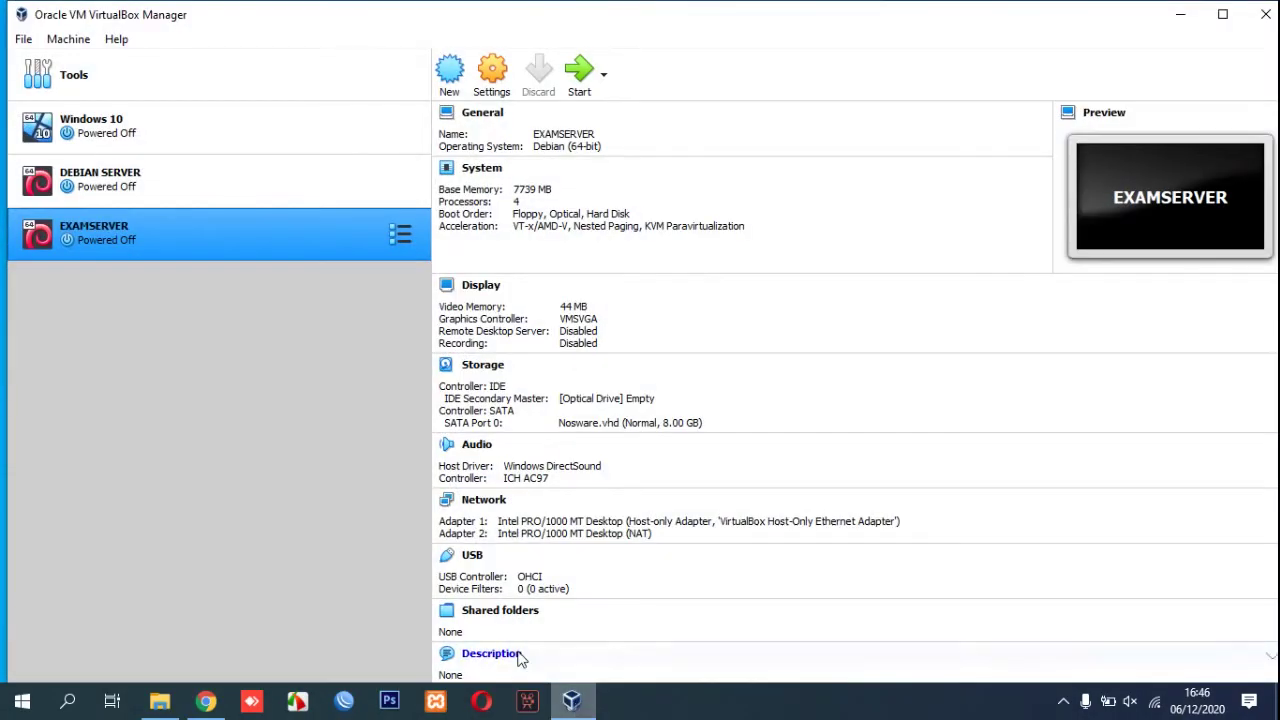
{"action": "left_click", "coordinate": [160, 702]}
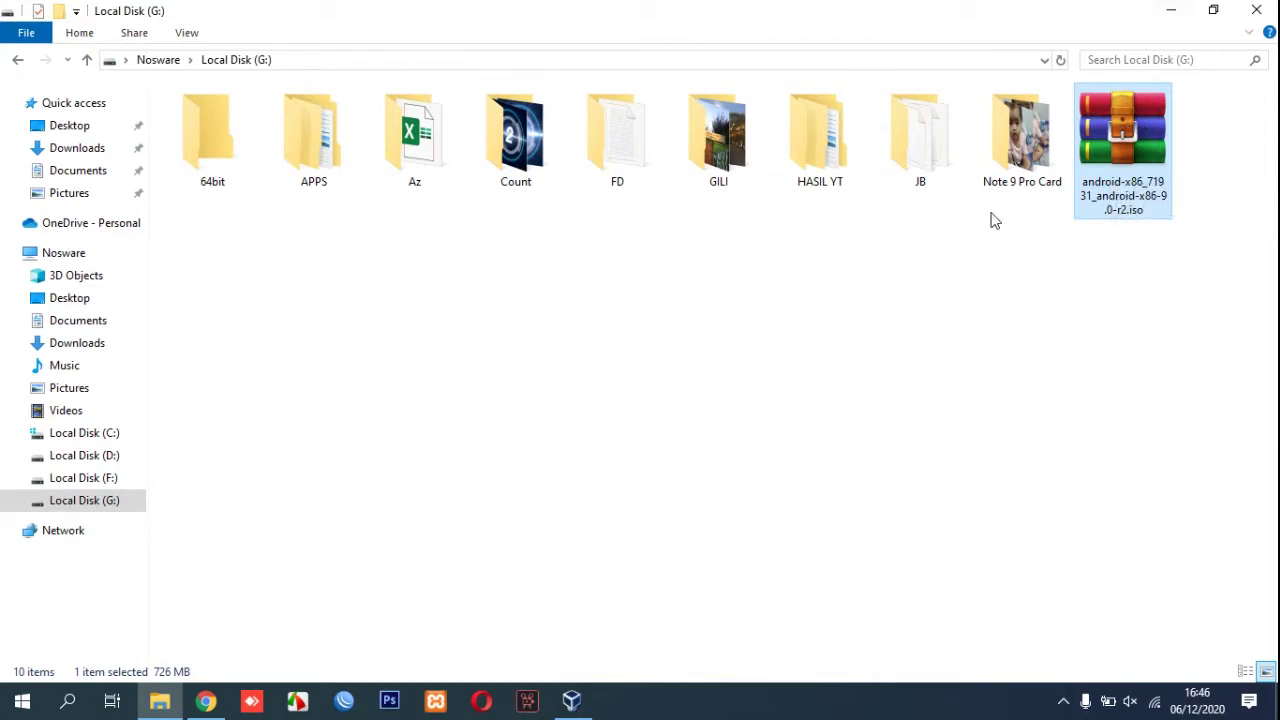
{"action": "left_click", "coordinate": [1172, 16]}
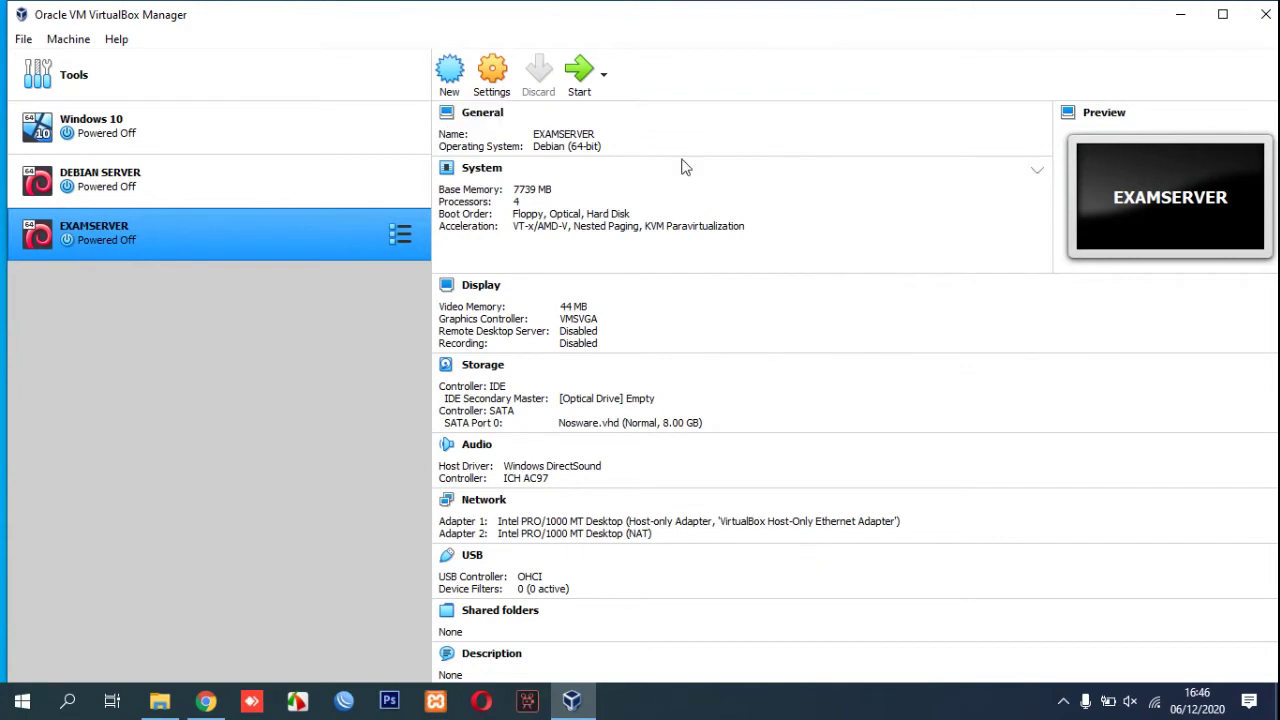
Start a new virtual machine named Android with type Linux and version Other Linux (64-bit).
{"action": "left_click", "coordinate": [449, 75]}
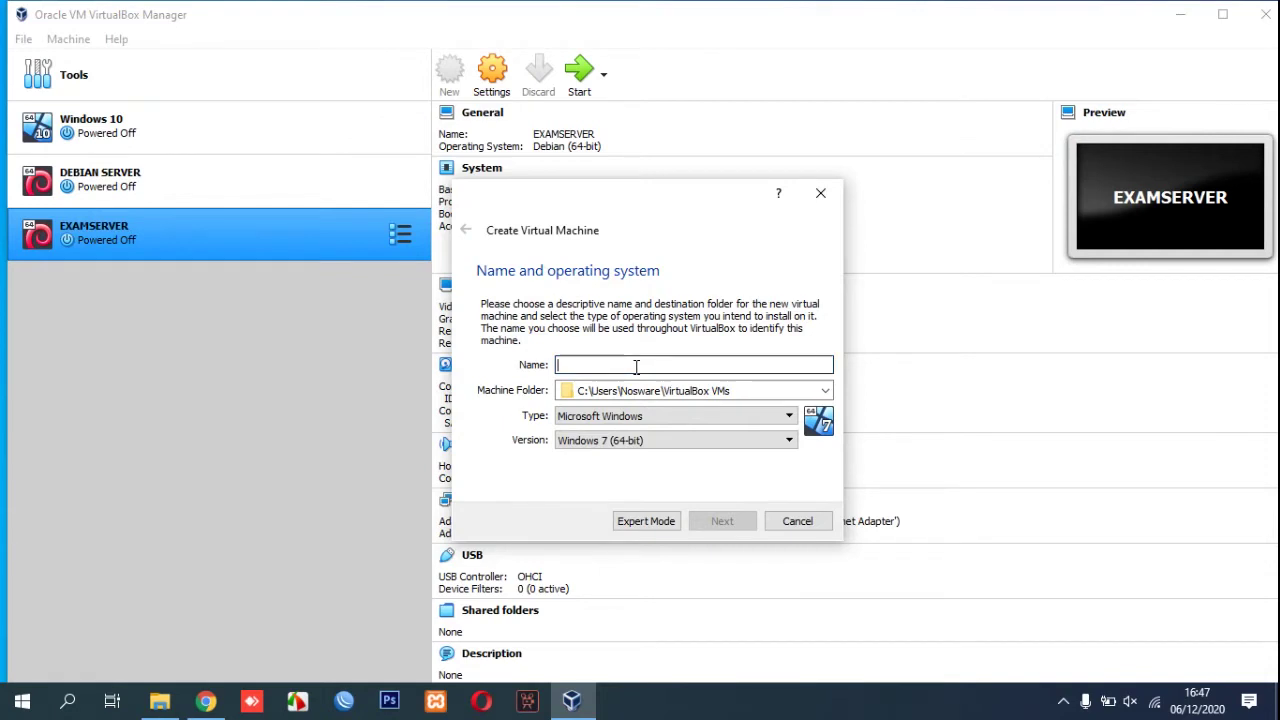
{"action": "type", "text": "Andro"}
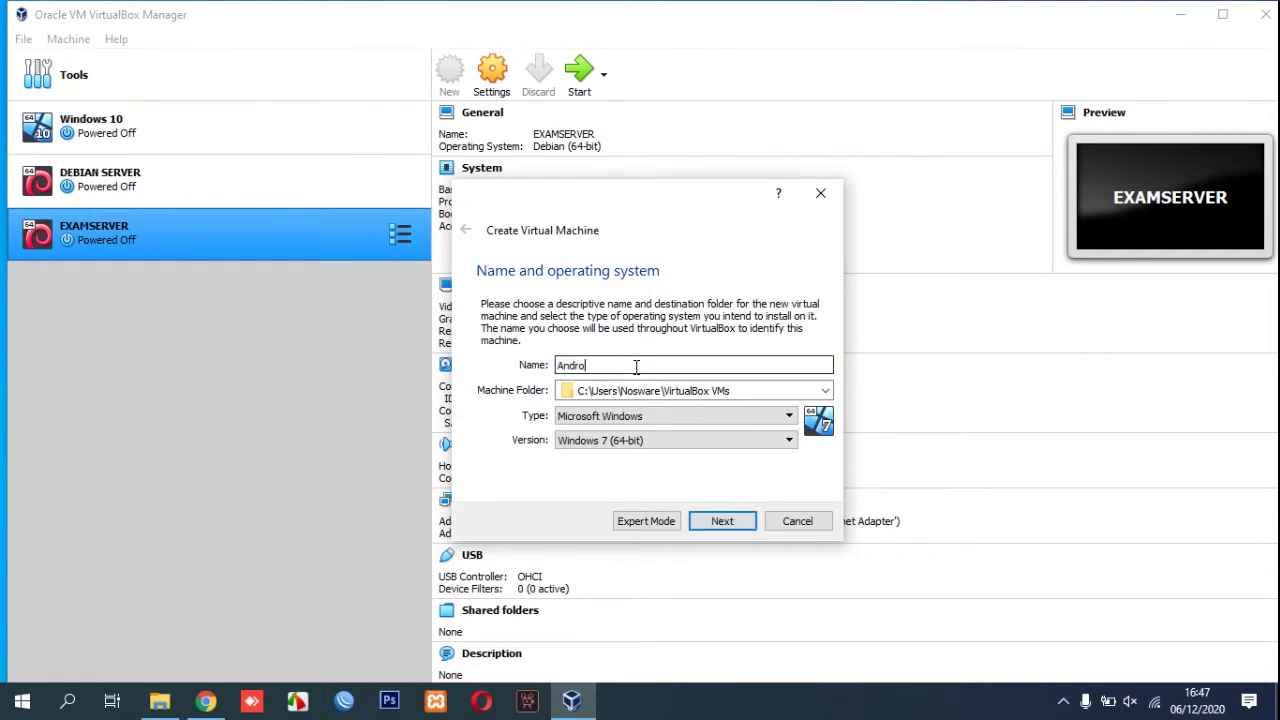
{"action": "left_click", "coordinate": [788, 416]}
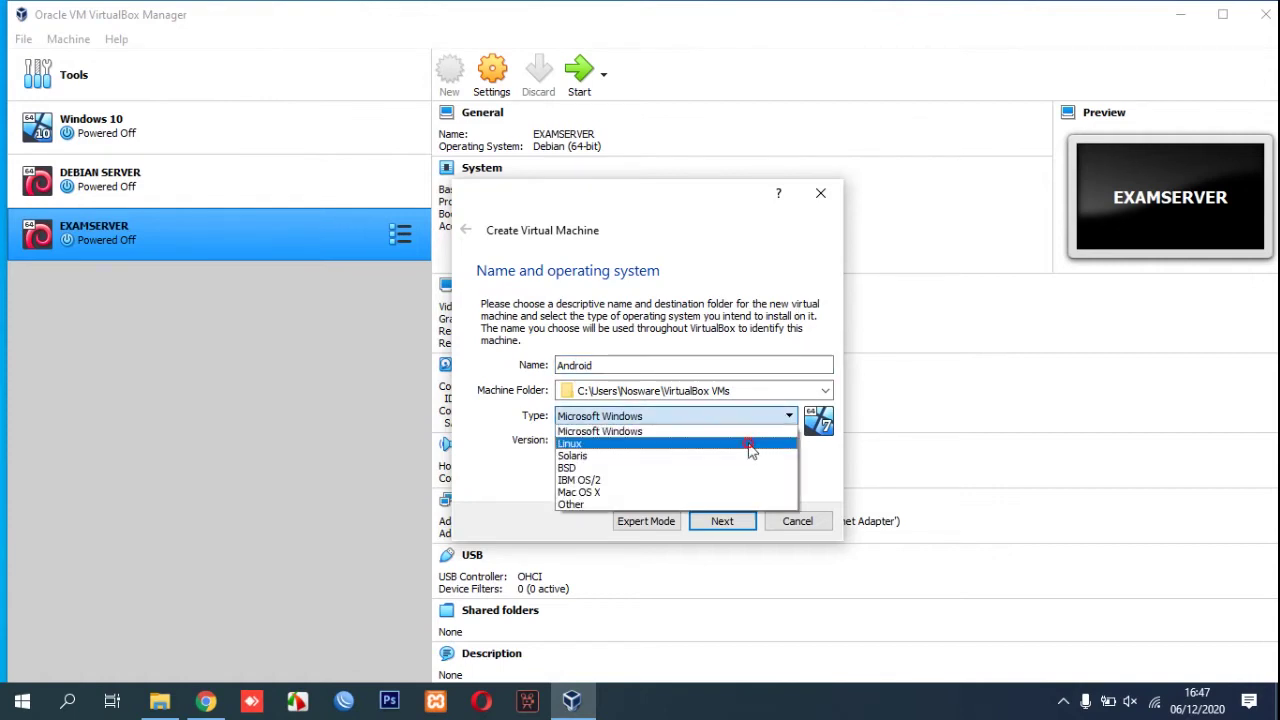
{"action": "left_click", "coordinate": [750, 444]}
{"action": "left_click", "coordinate": [752, 450]}
{"action": "scroll", "coordinate": [768, 514], "scroll_direction": "down", "scroll_amount": 4}
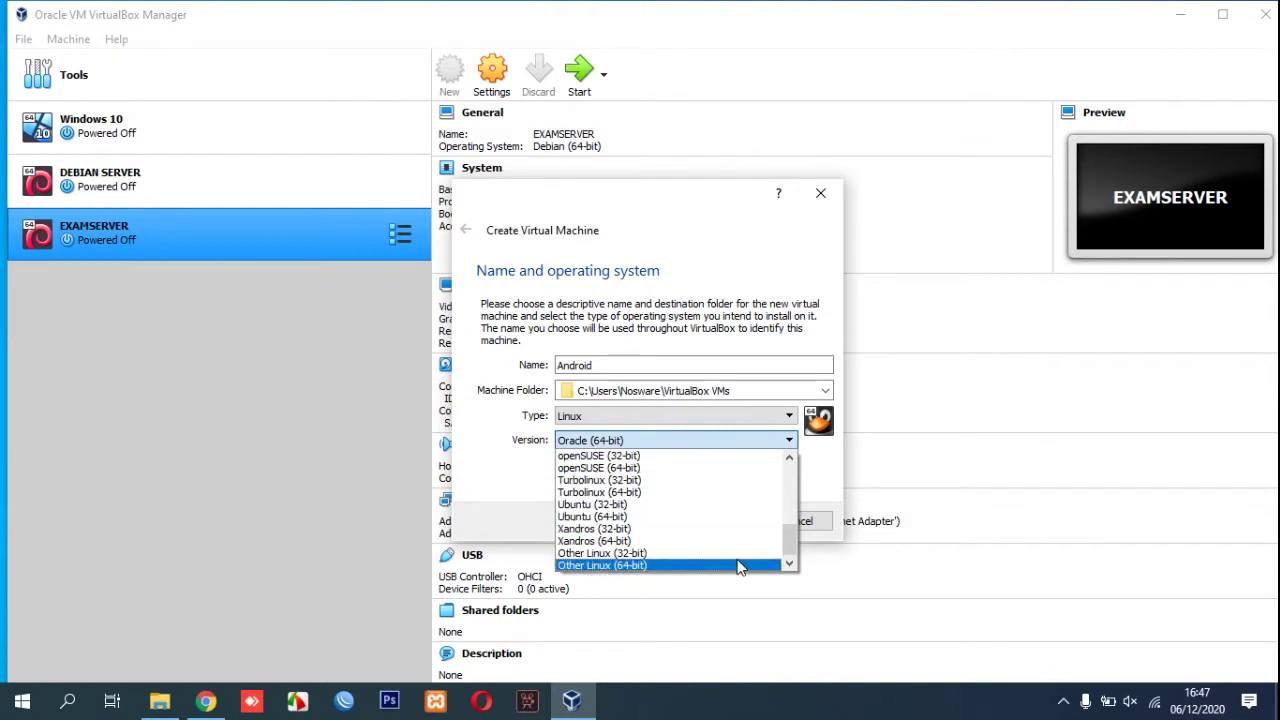
{"action": "left_click", "coordinate": [737, 564]}
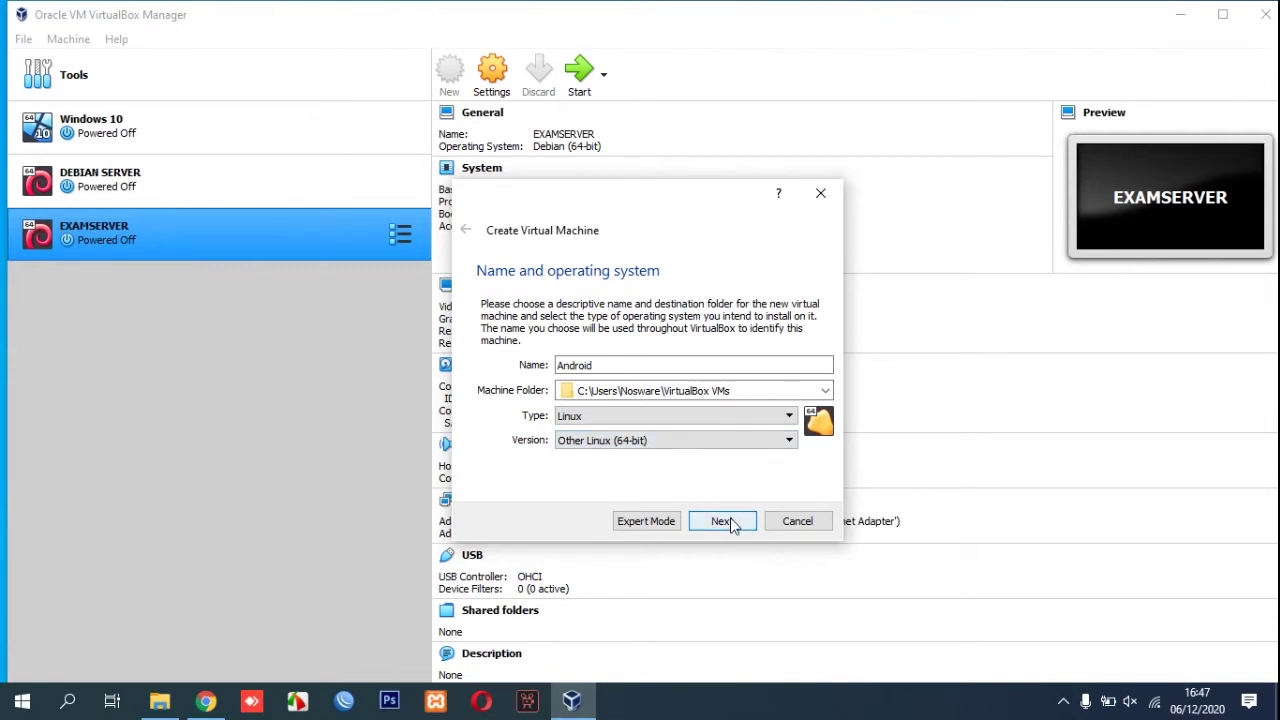
Set the new virtual machine's folder to Local Disk (G:).
{"action": "left_click", "coordinate": [827, 392]}
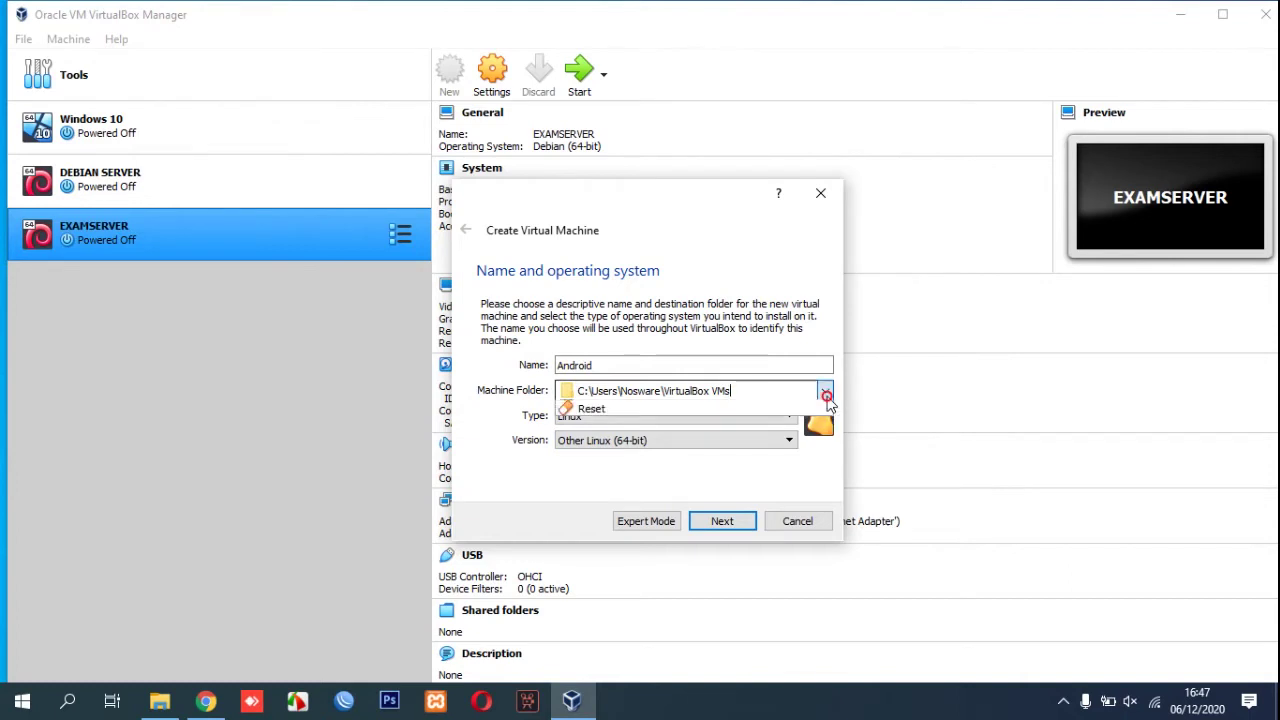
{"action": "left_click", "coordinate": [736, 427]}
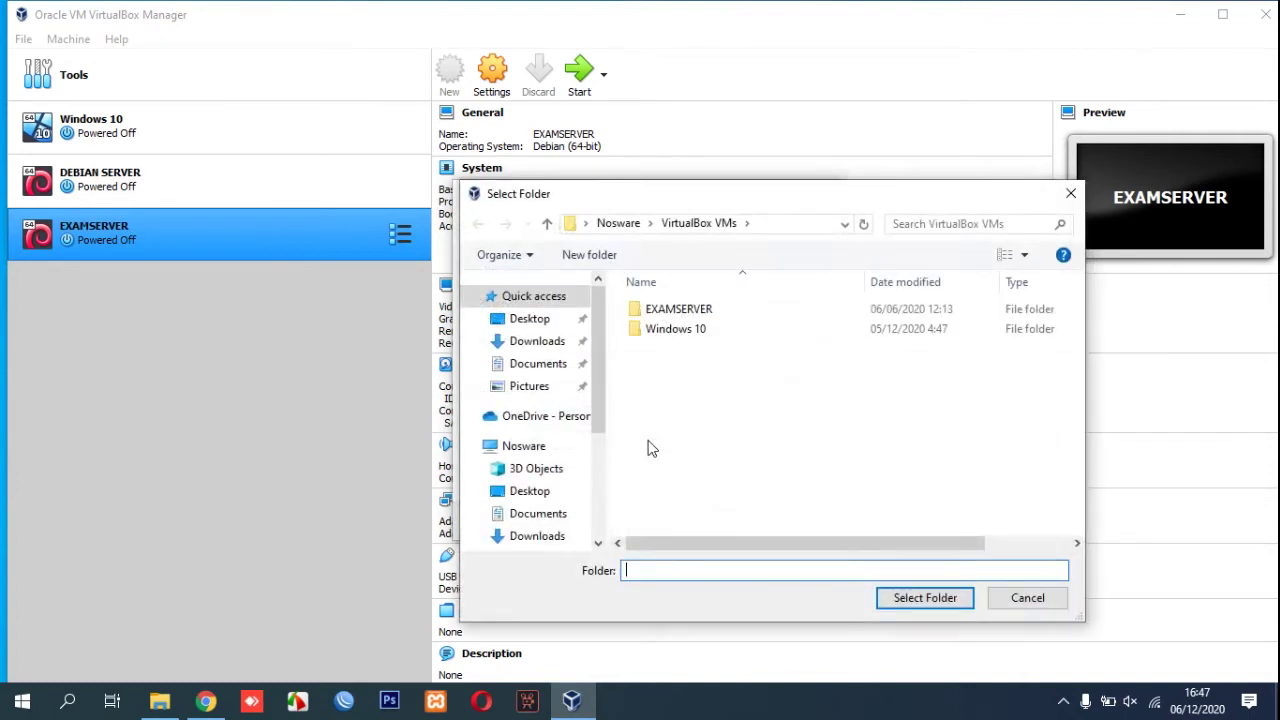
{"action": "scroll", "coordinate": [597, 474], "scroll_direction": "down", "scroll_amount": 5}
{"action": "left_click", "coordinate": [560, 484]}
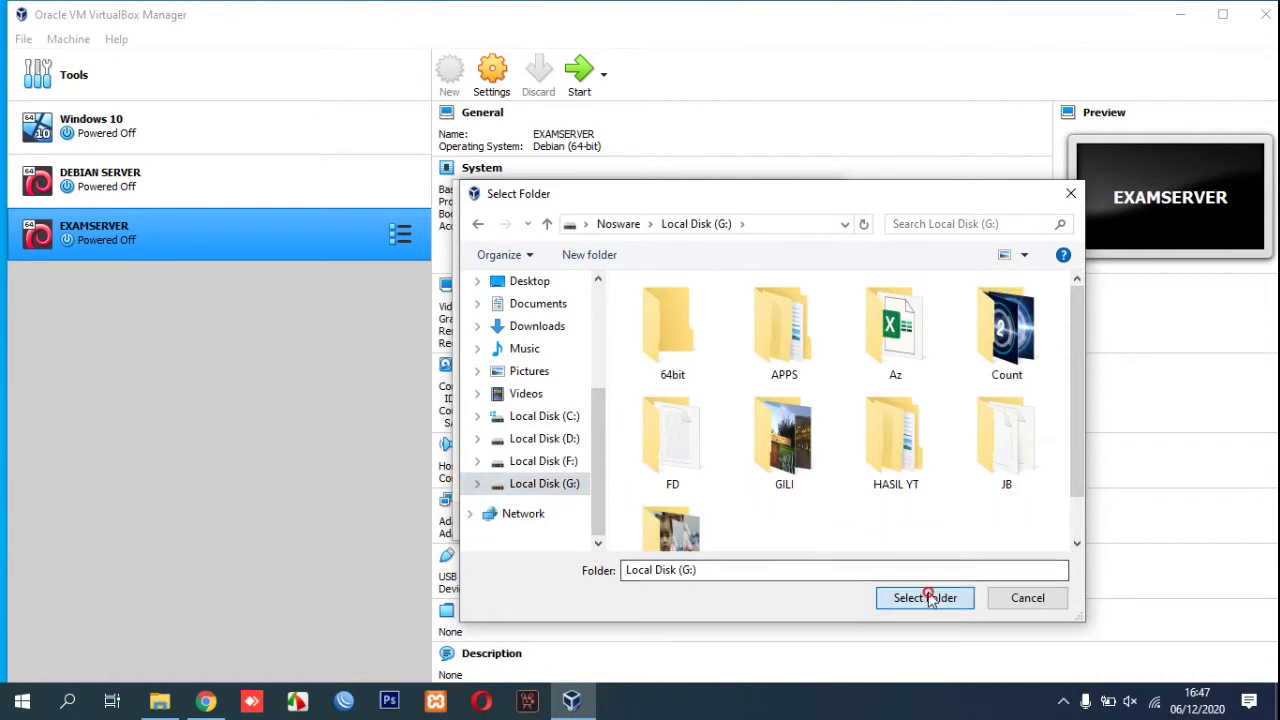
{"action": "left_click", "coordinate": [940, 597]}
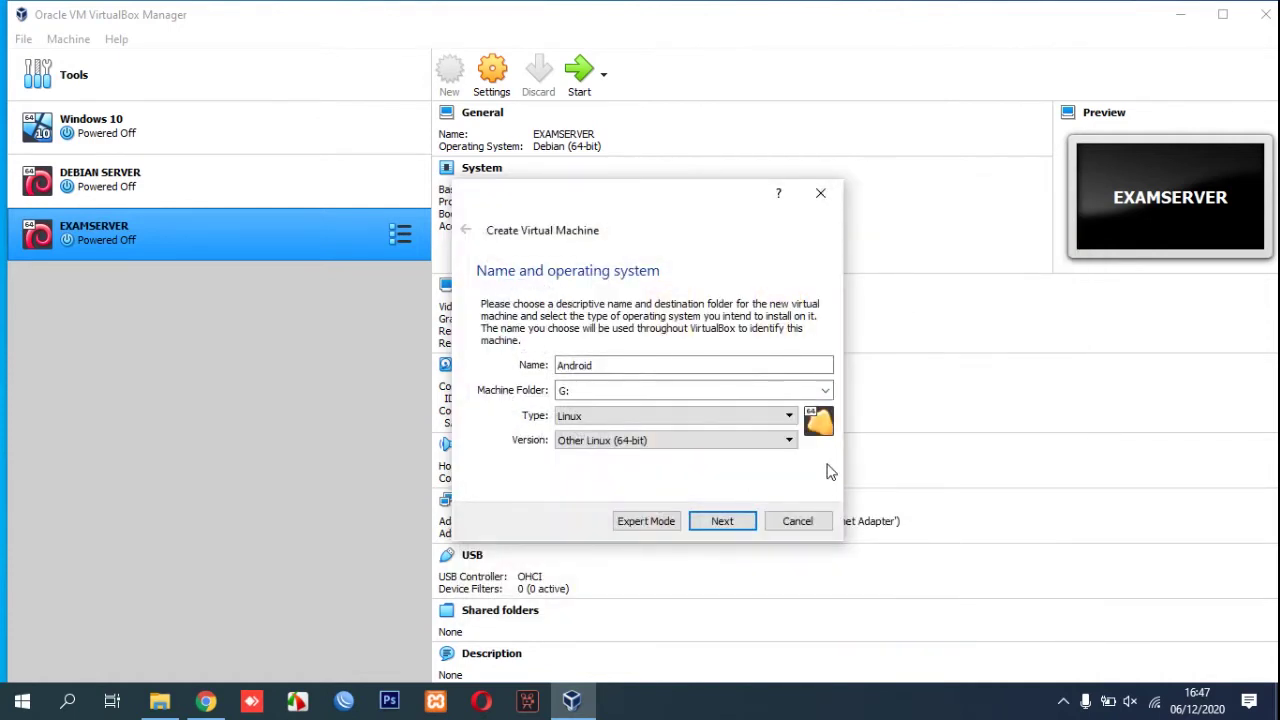
Allocate 7910 MB of memory to the new virtual machine.
{"action": "left_click", "coordinate": [736, 524]}
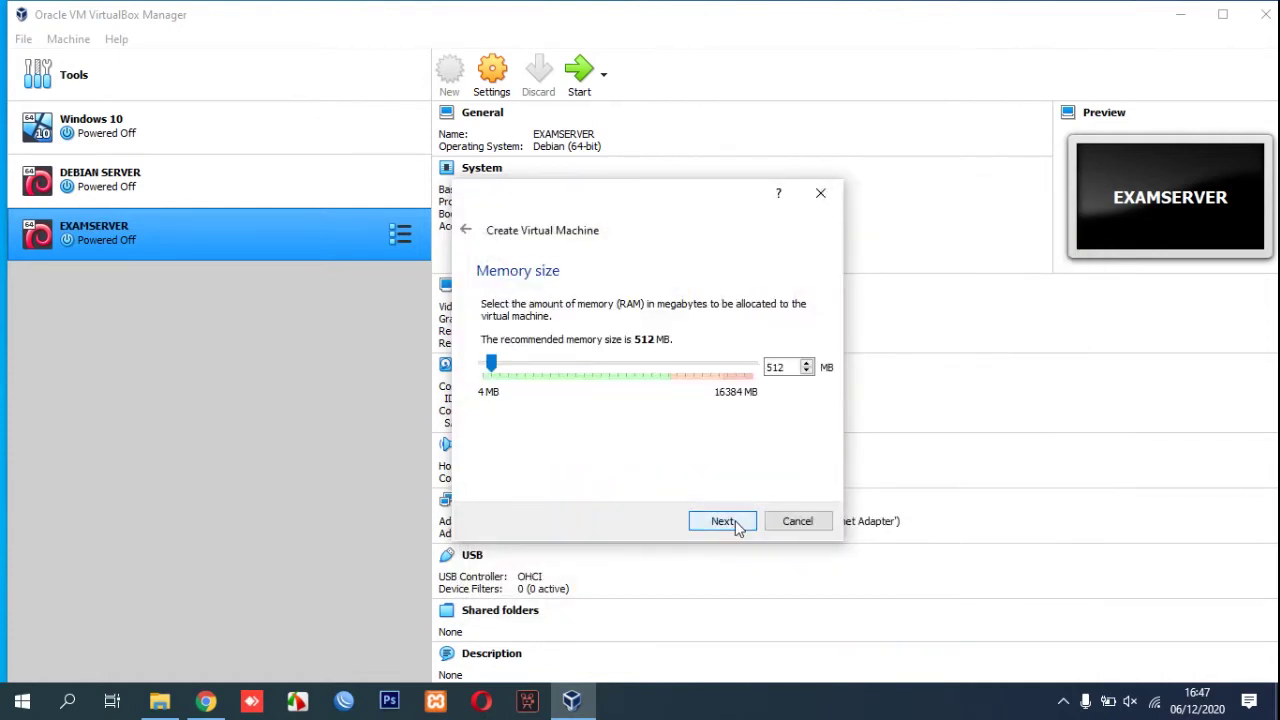
{"action": "left_click_drag", "start_coordinate": [491, 364], "coordinate": [615, 411]}
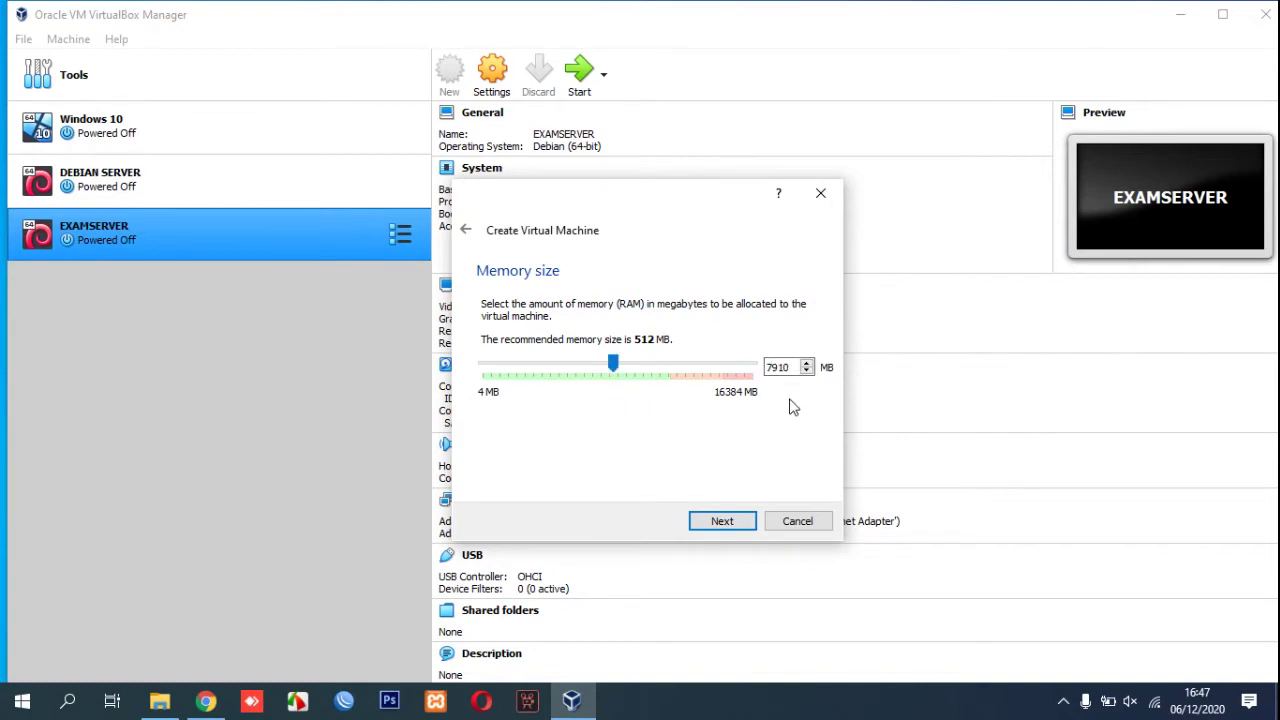
{"action": "left_click", "coordinate": [740, 522]}
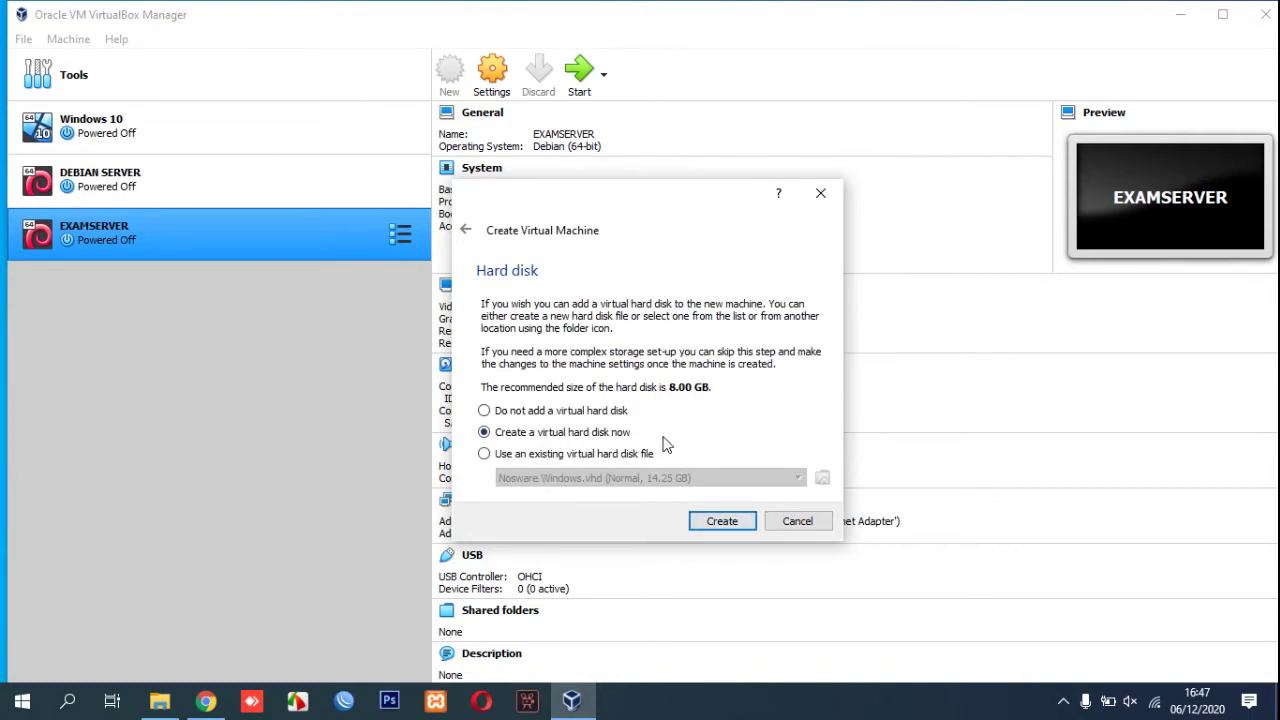
Create a dynamically allocated VDI virtual hard disk of about 20.13 GB for the Android machine.
{"action": "left_click", "coordinate": [724, 520]}
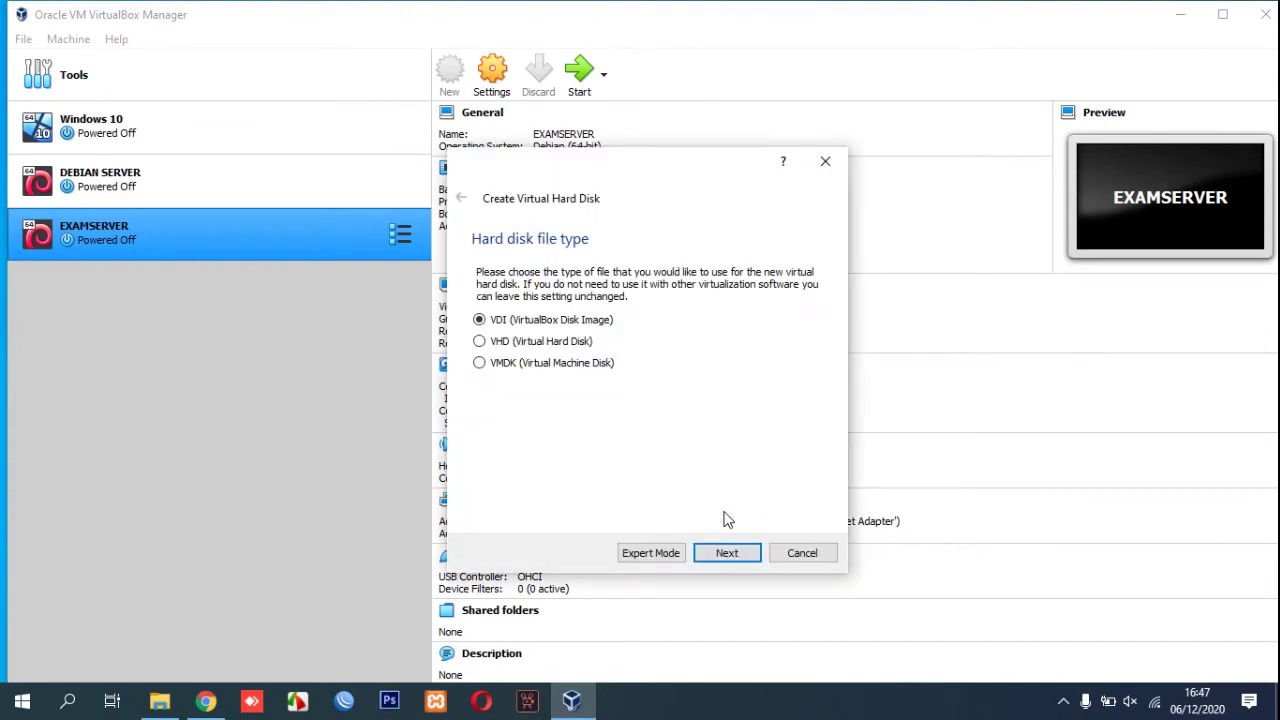
{"action": "left_click", "coordinate": [733, 550]}
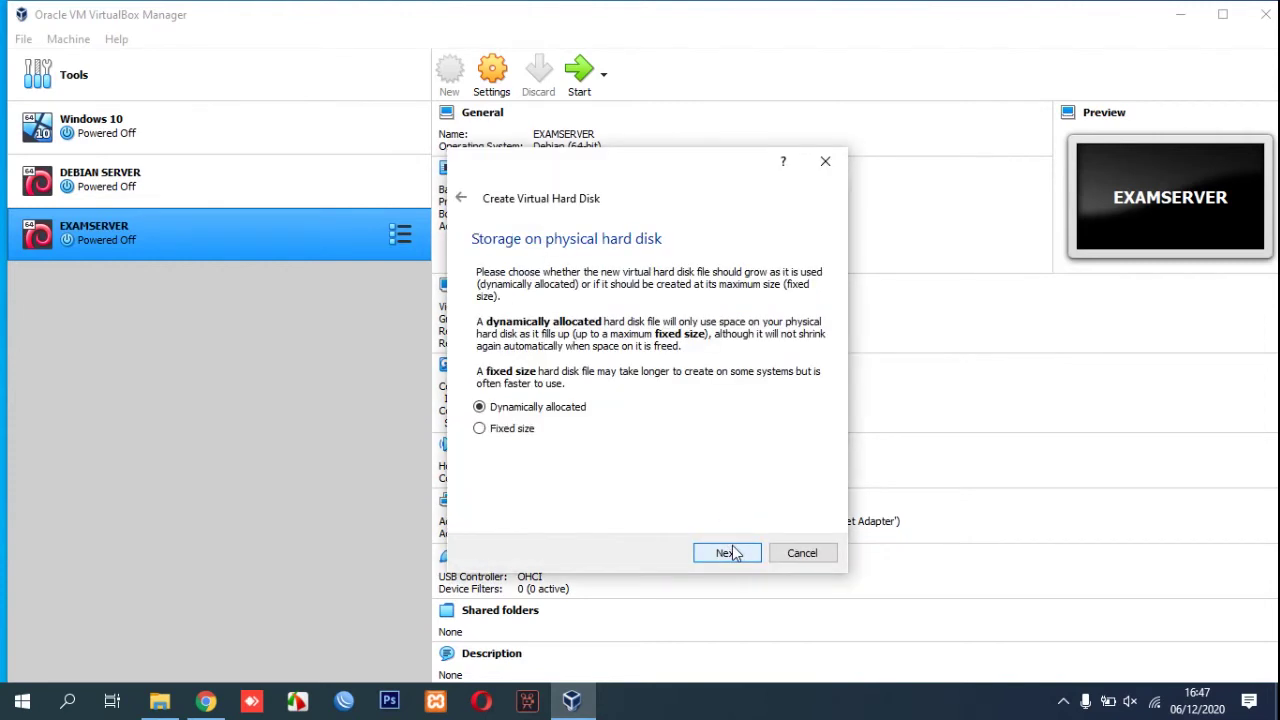
{"action": "left_click", "coordinate": [727, 553]}
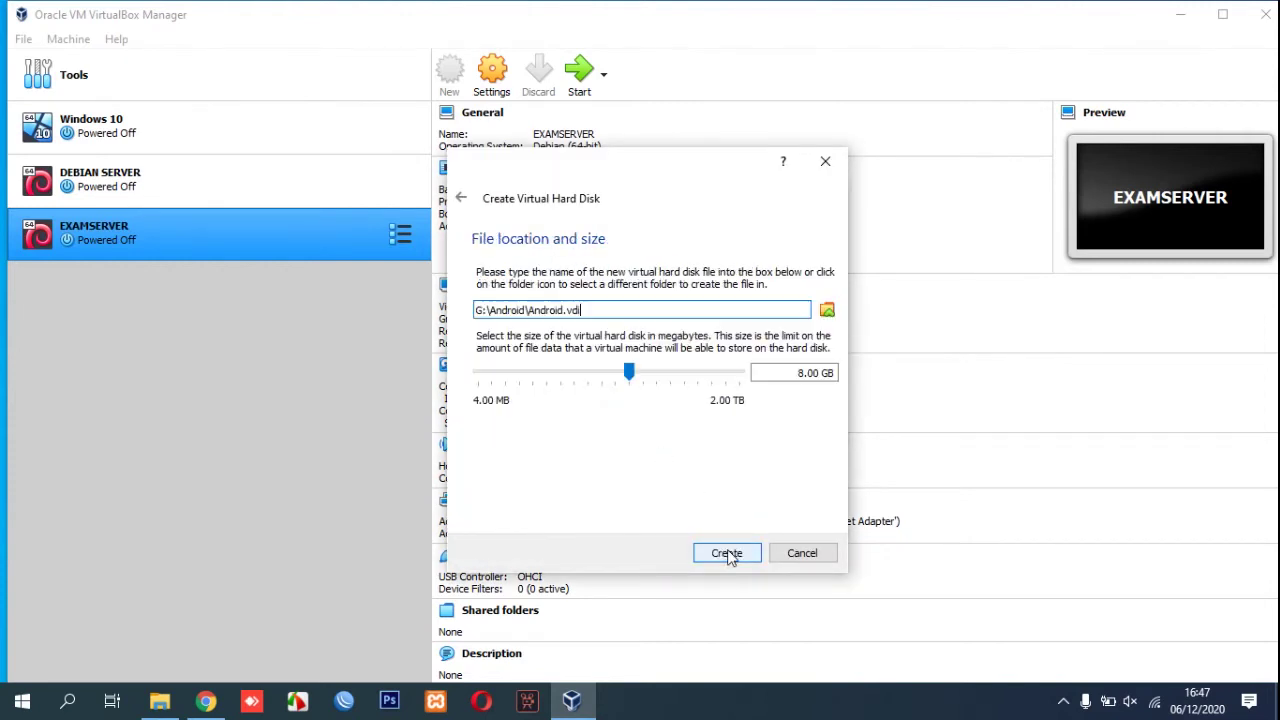
{"action": "left_click_drag", "start_coordinate": [628, 378], "coordinate": [646, 397]}
{"action": "left_click", "coordinate": [727, 553]}
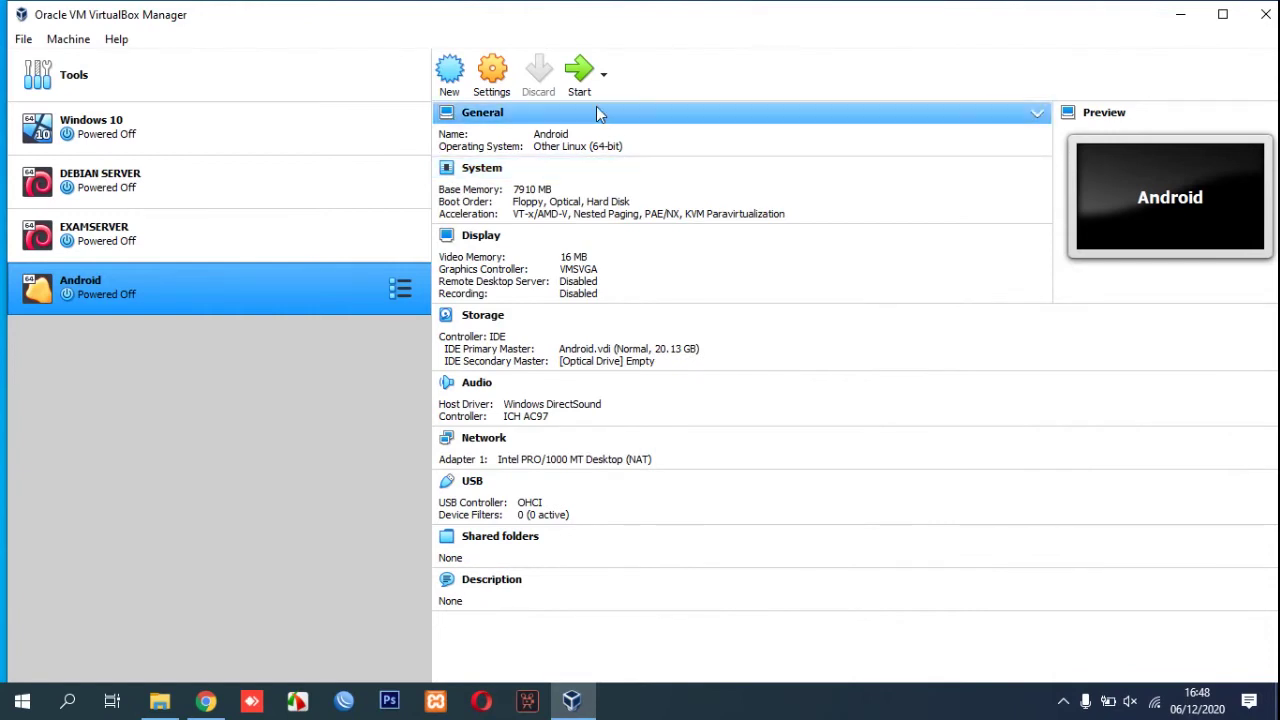
Change the Android machine's graphics controller to VBoxSVGA in its display settings.
{"action": "left_click", "coordinate": [494, 76]}
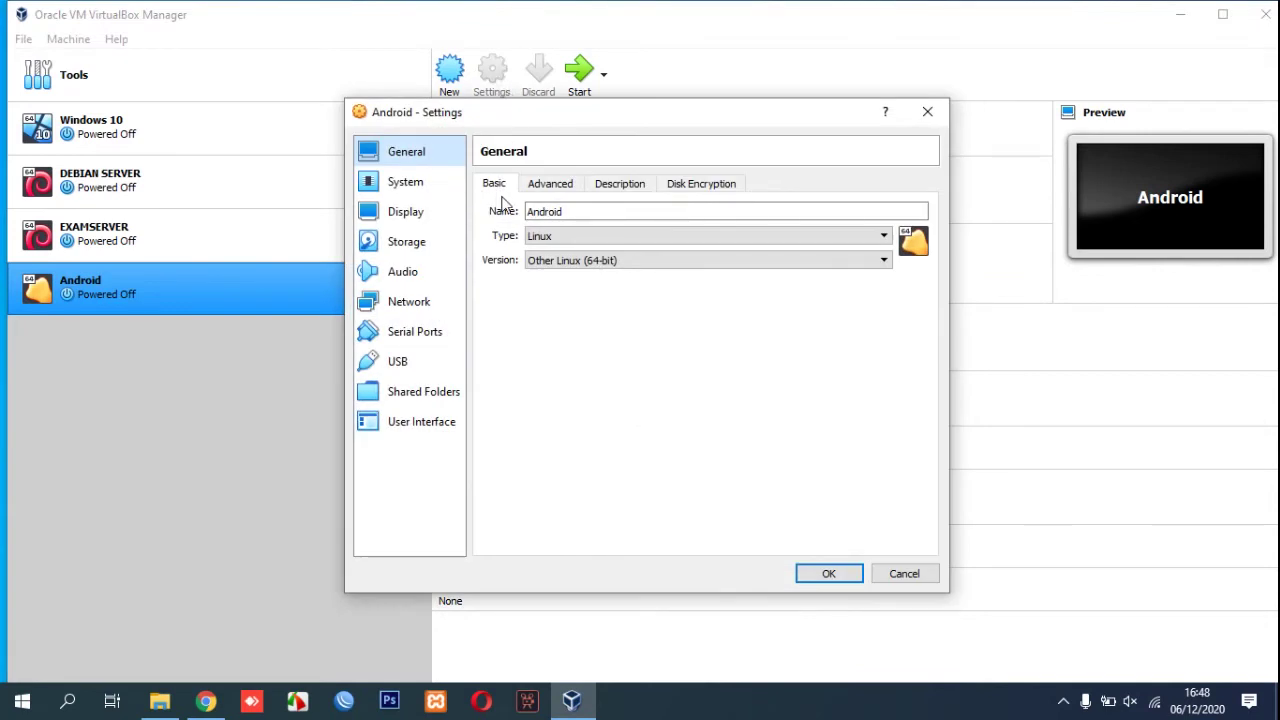
{"action": "left_click", "coordinate": [434, 210]}
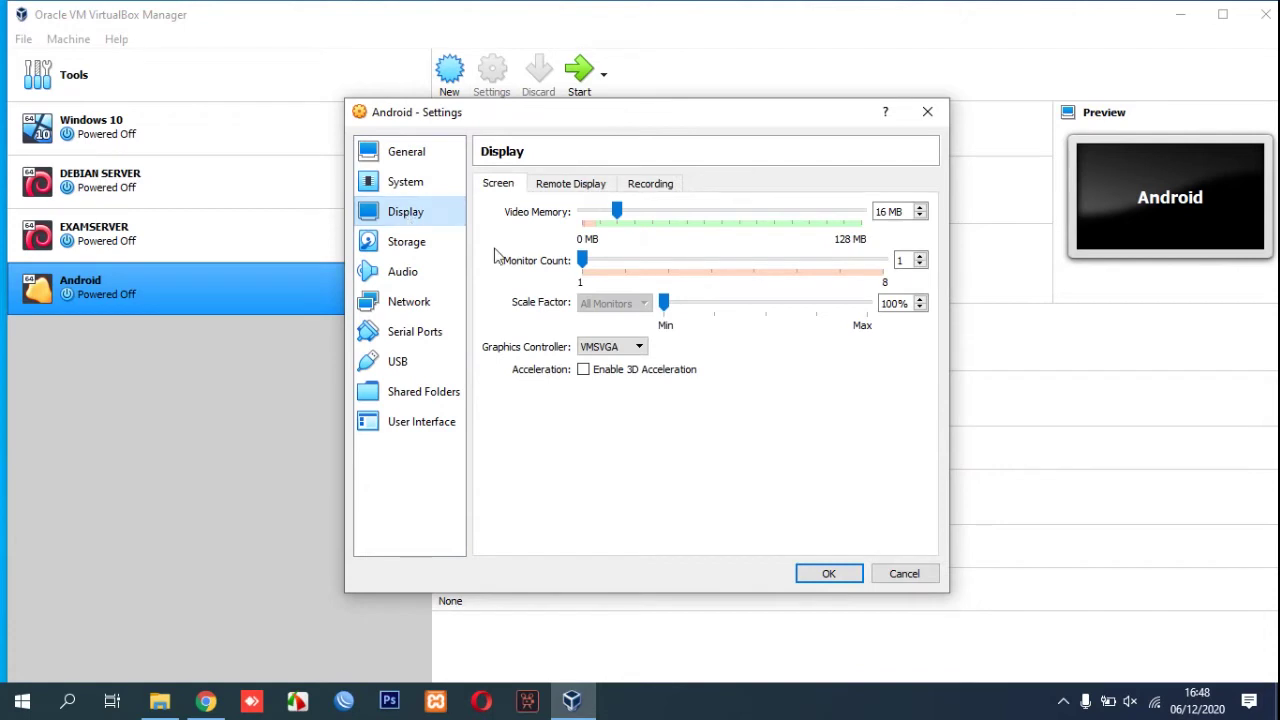
{"action": "left_click", "coordinate": [638, 347]}
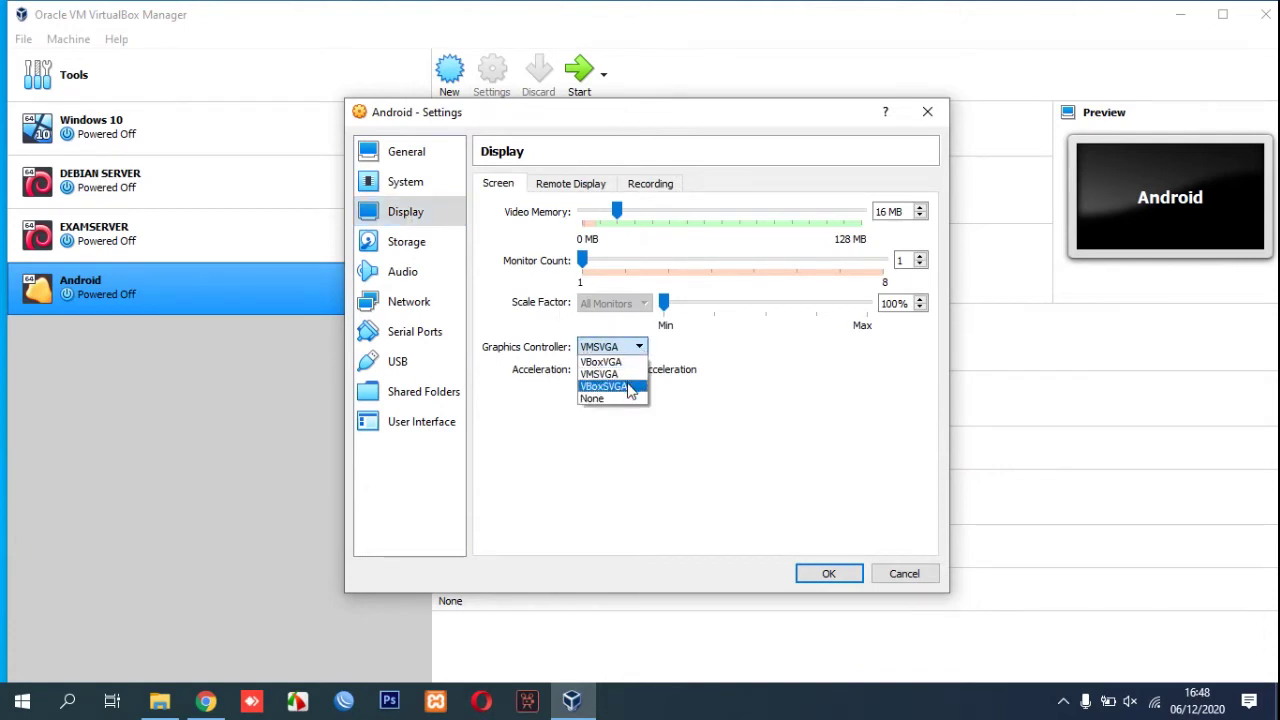
{"action": "left_click", "coordinate": [630, 387]}
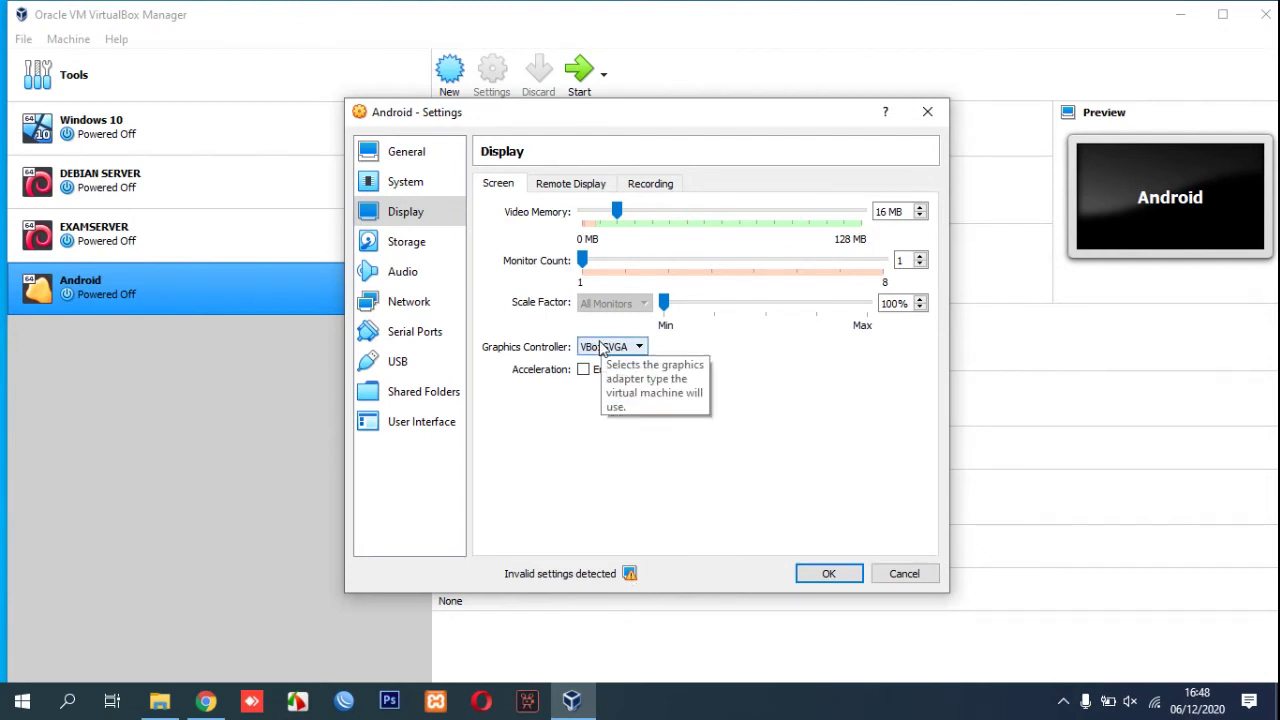
Assign 4 processors to the Android machine and set its paravirtualization interface to KVM.
{"action": "left_click", "coordinate": [421, 193]}
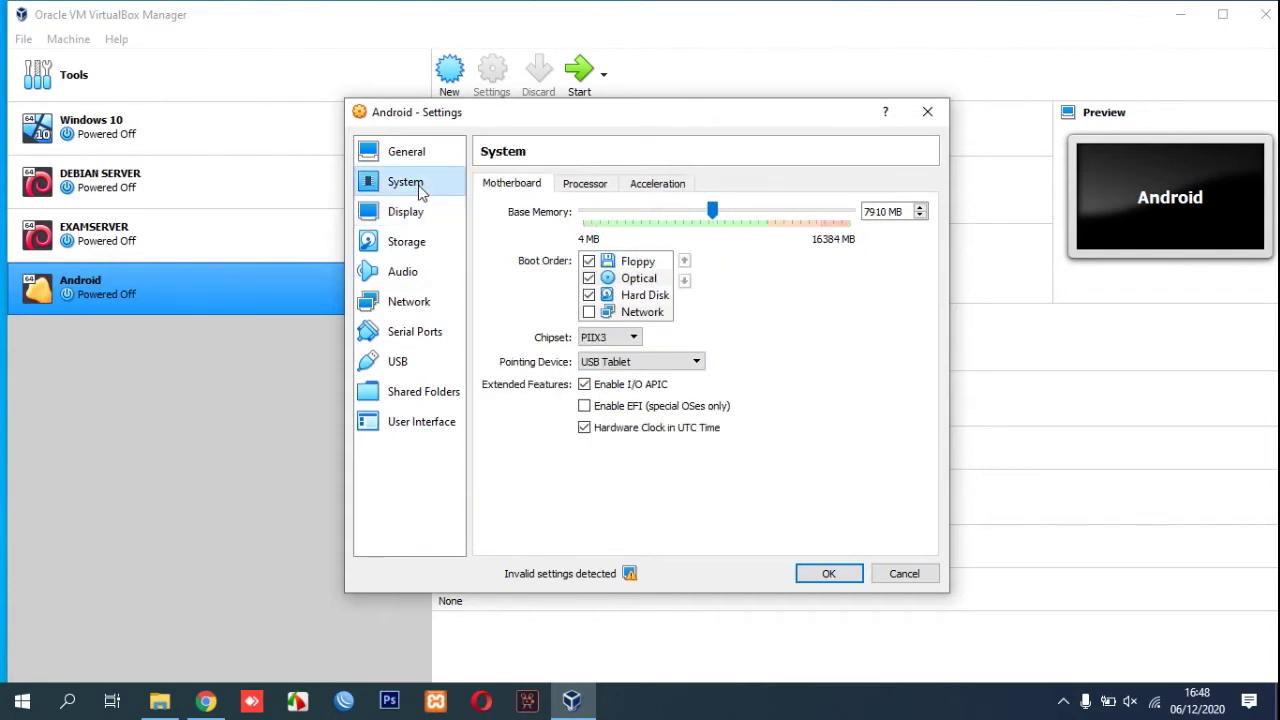
{"action": "left_click", "coordinate": [580, 183]}
{"action": "left_click_drag", "start_coordinate": [586, 210], "coordinate": [706, 236]}
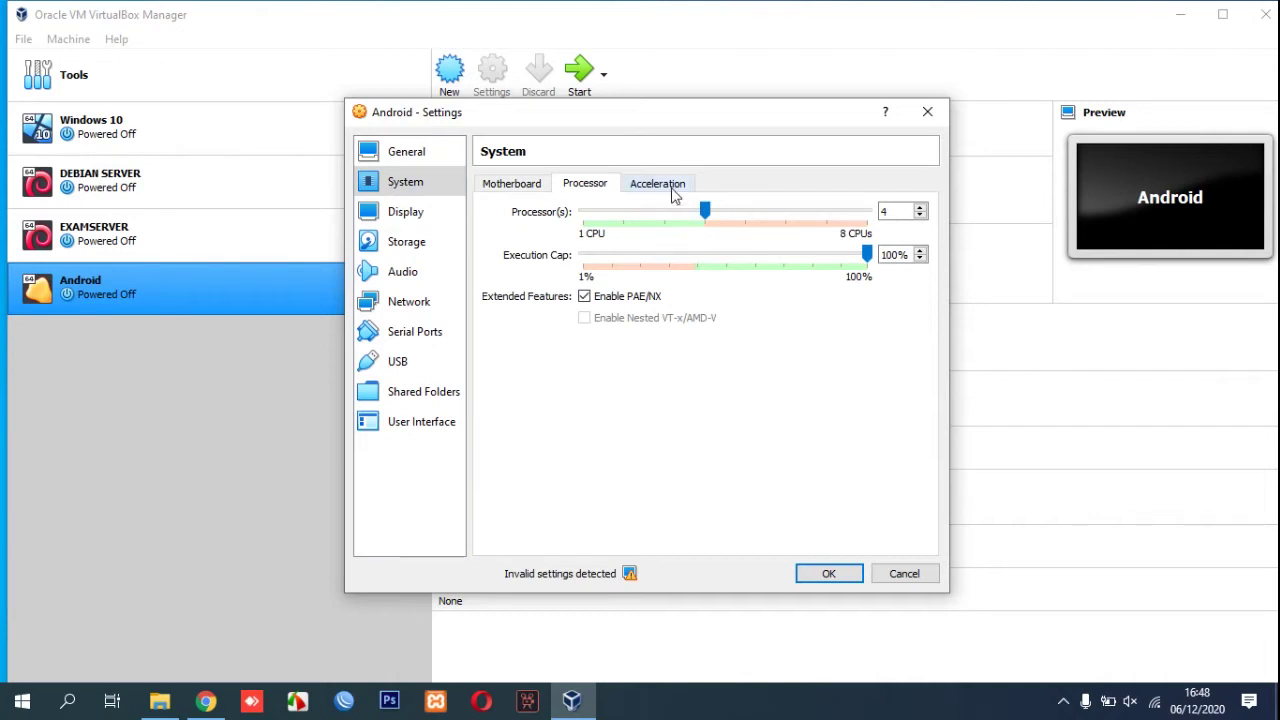
{"action": "left_click", "coordinate": [673, 188]}
{"action": "left_click", "coordinate": [672, 211]}
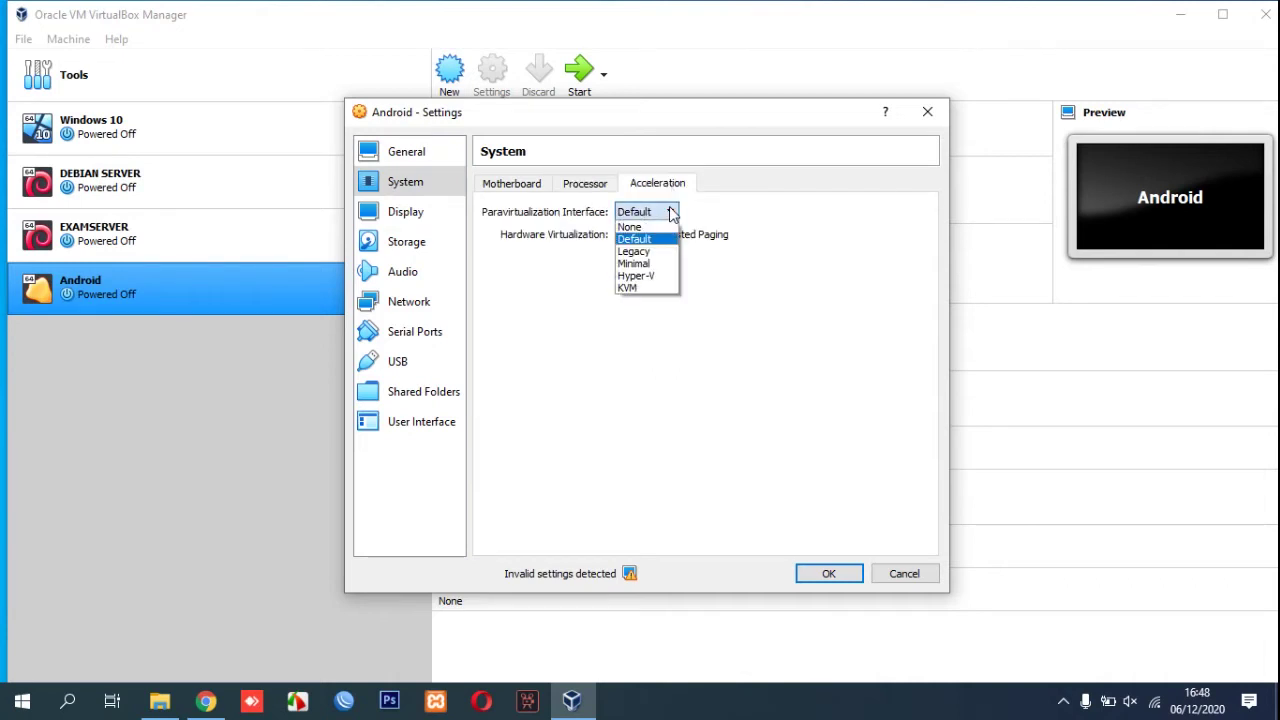
{"action": "left_click", "coordinate": [657, 288]}
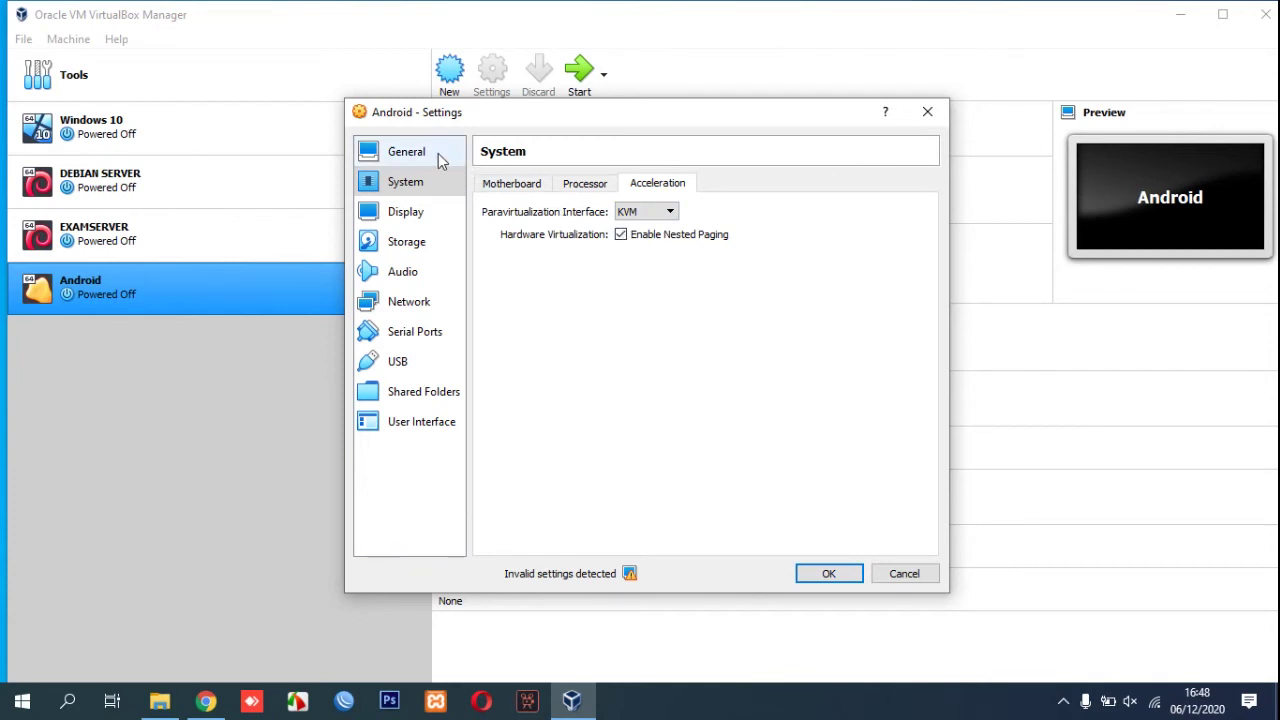
Set the Android machine's video memory to 72 MB and save the settings.
{"action": "left_click", "coordinate": [435, 212]}
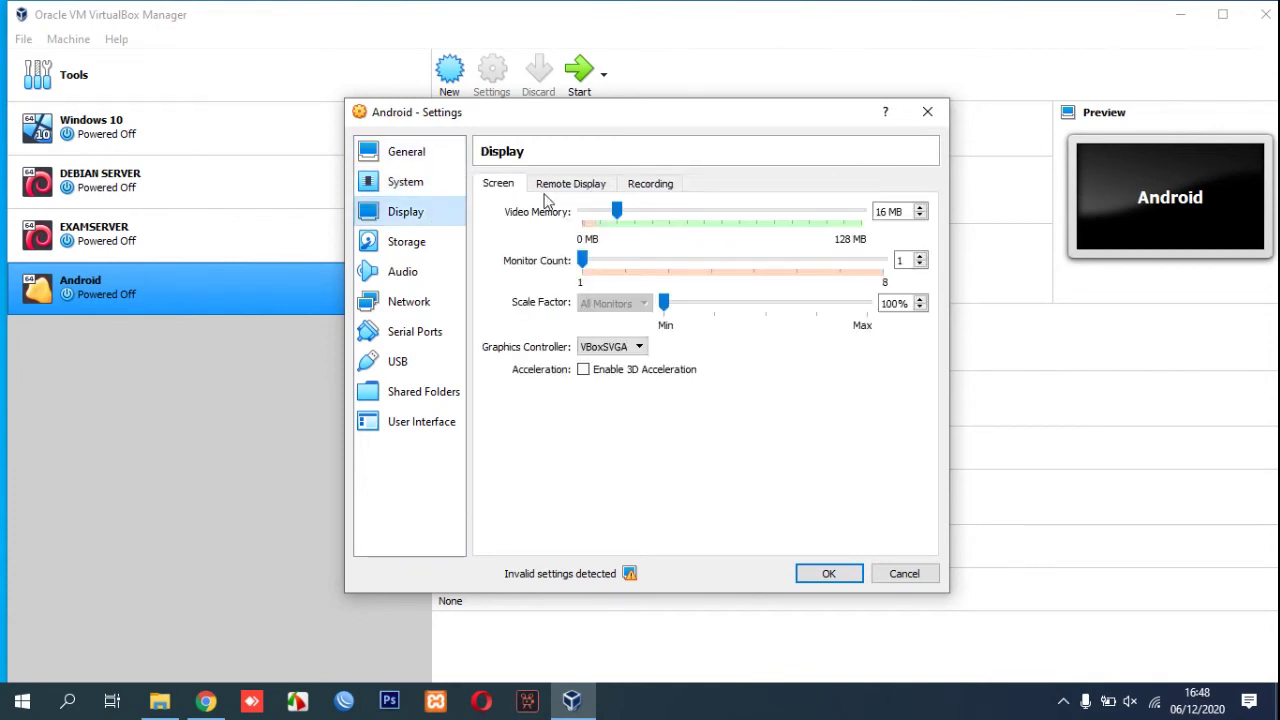
{"action": "left_click_drag", "start_coordinate": [616, 218], "coordinate": [738, 264]}
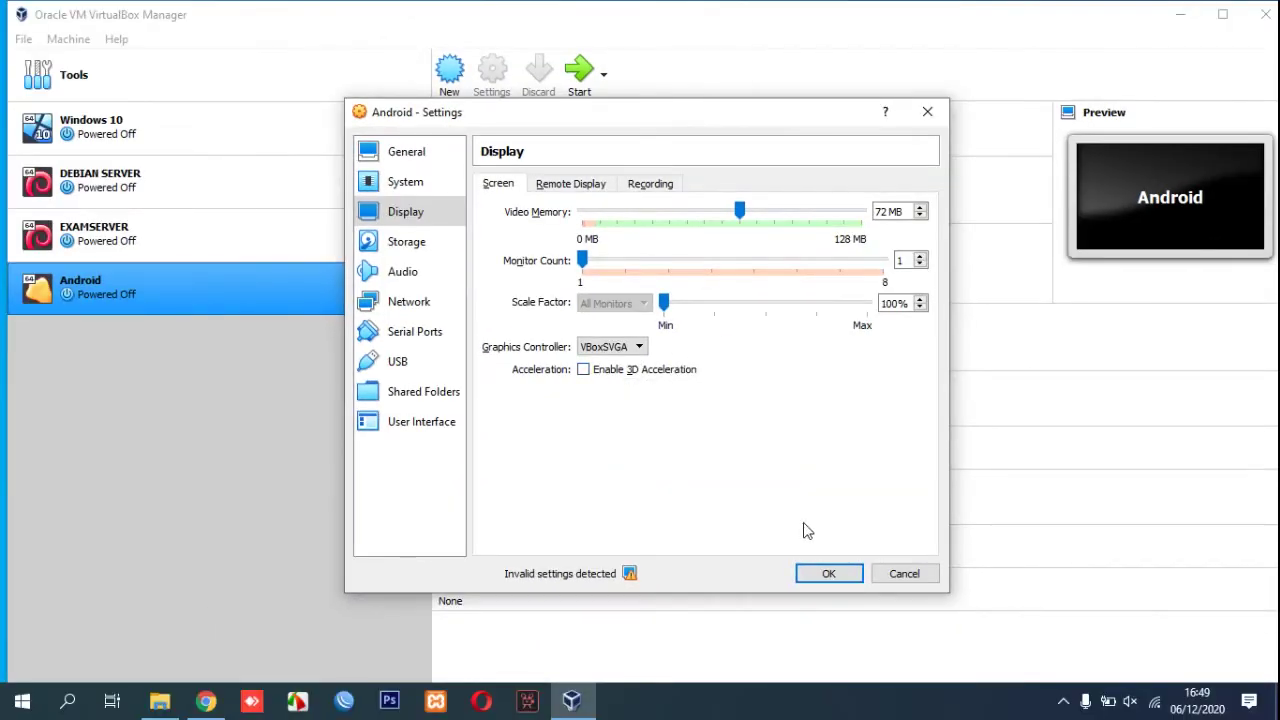
{"action": "left_click", "coordinate": [827, 580]}
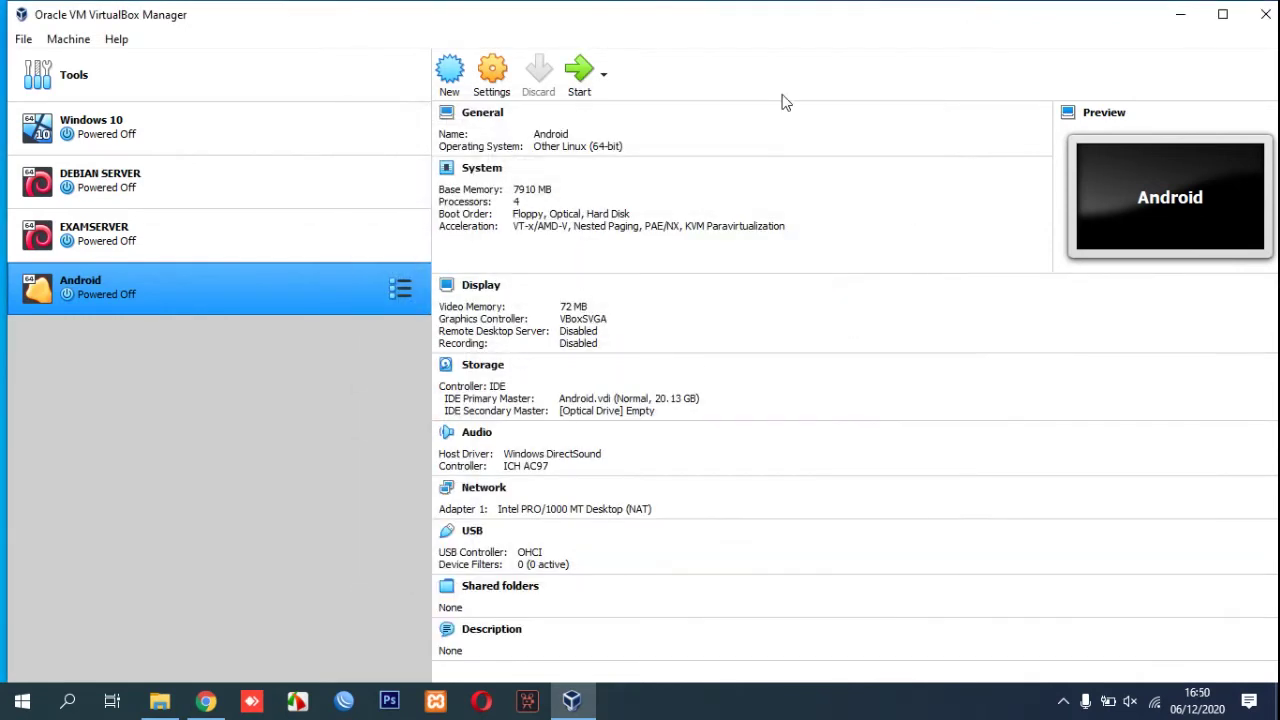
Attach android-x86_71931_android-x86-9.0-r2.iso from Local Disk (G:) to the Android machine's empty optical drive and save the settings.
{"action": "left_click", "coordinate": [509, 84]}
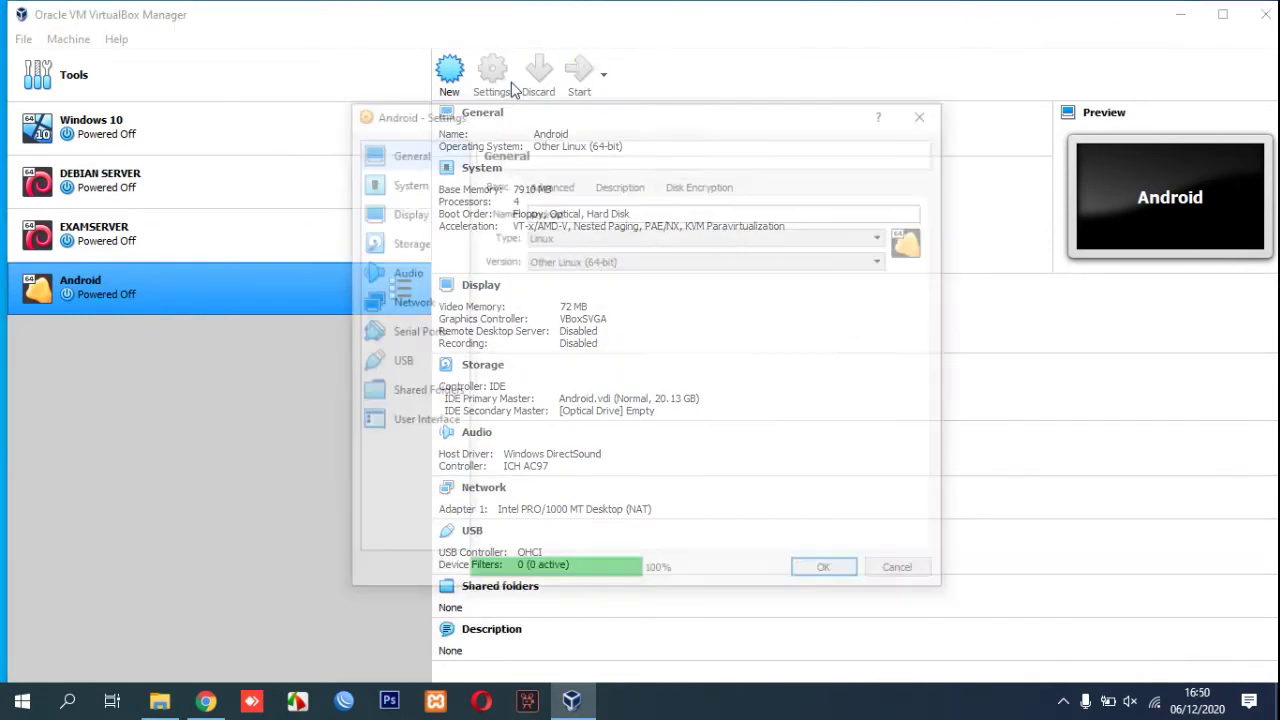
{"action": "left_click", "coordinate": [430, 243]}
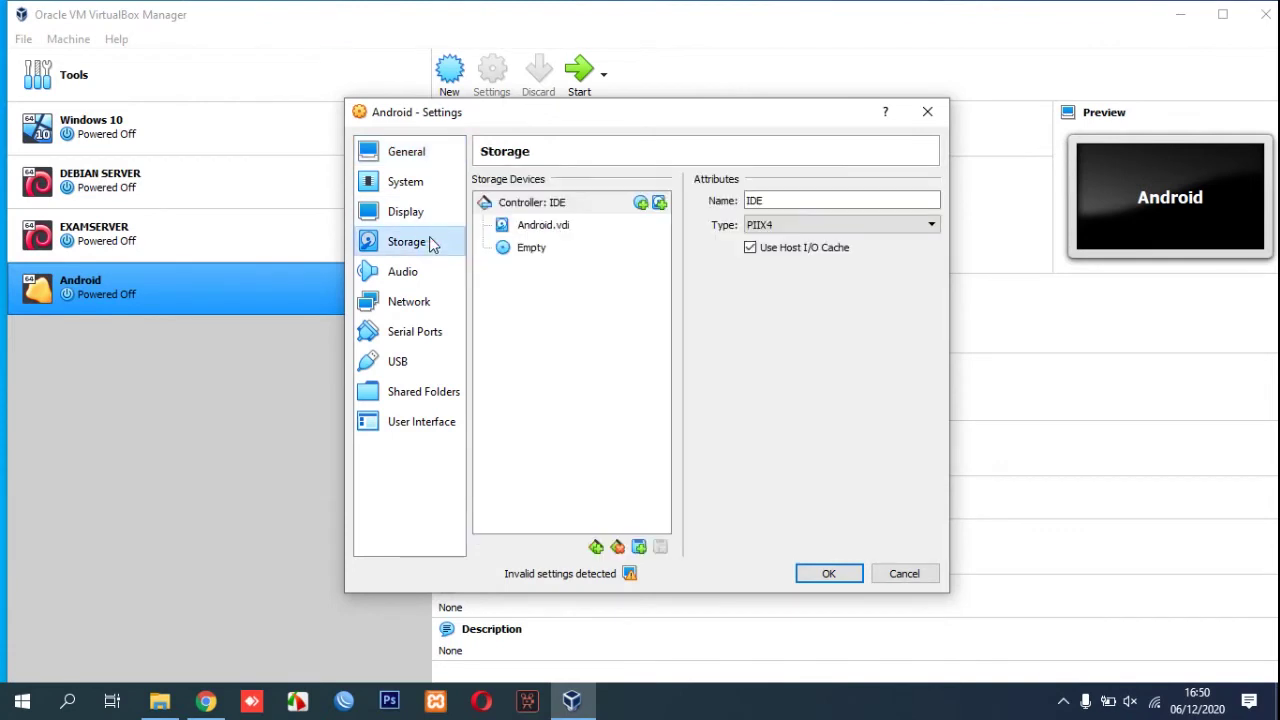
{"action": "left_click", "coordinate": [546, 254]}
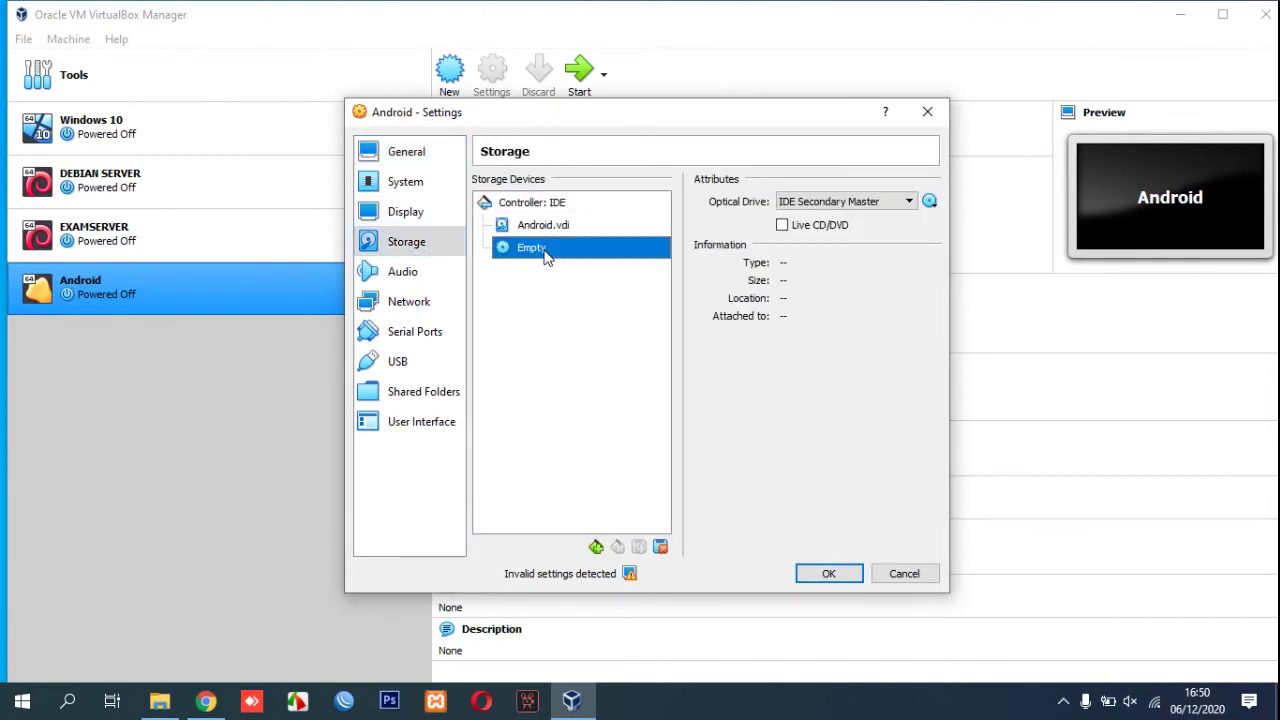
{"action": "left_click", "coordinate": [929, 203]}
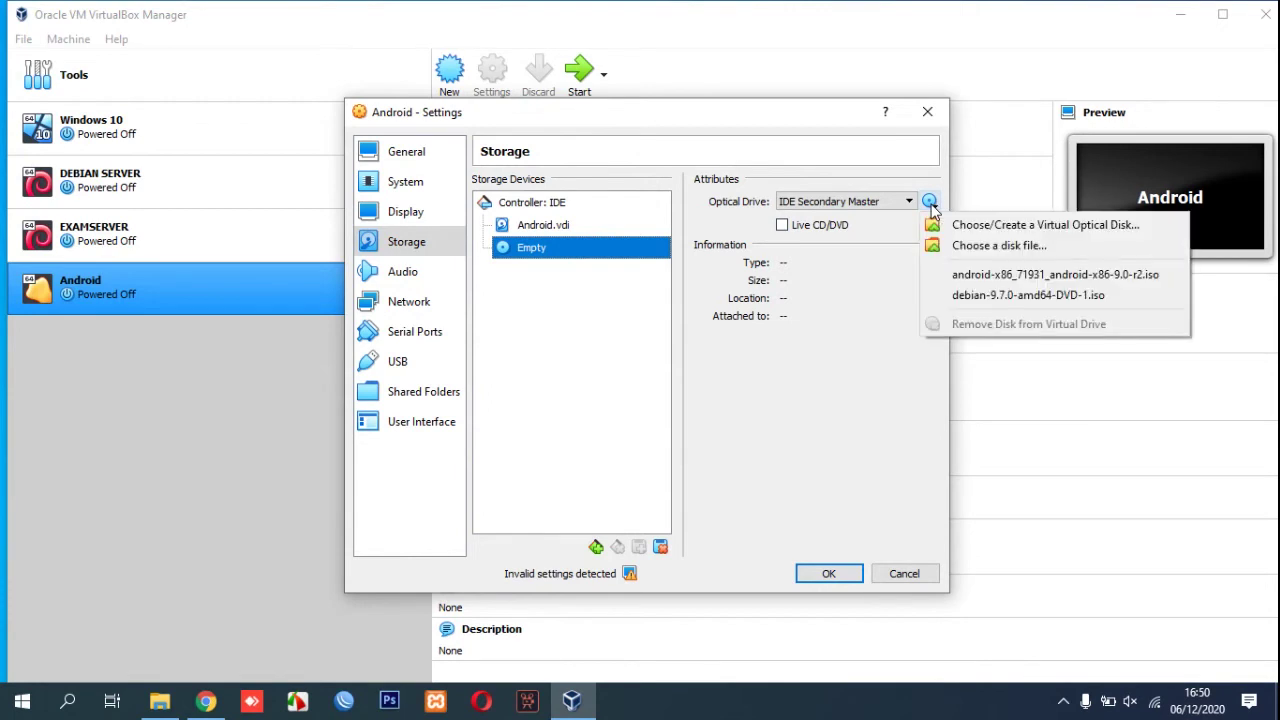
{"action": "left_click", "coordinate": [966, 245]}
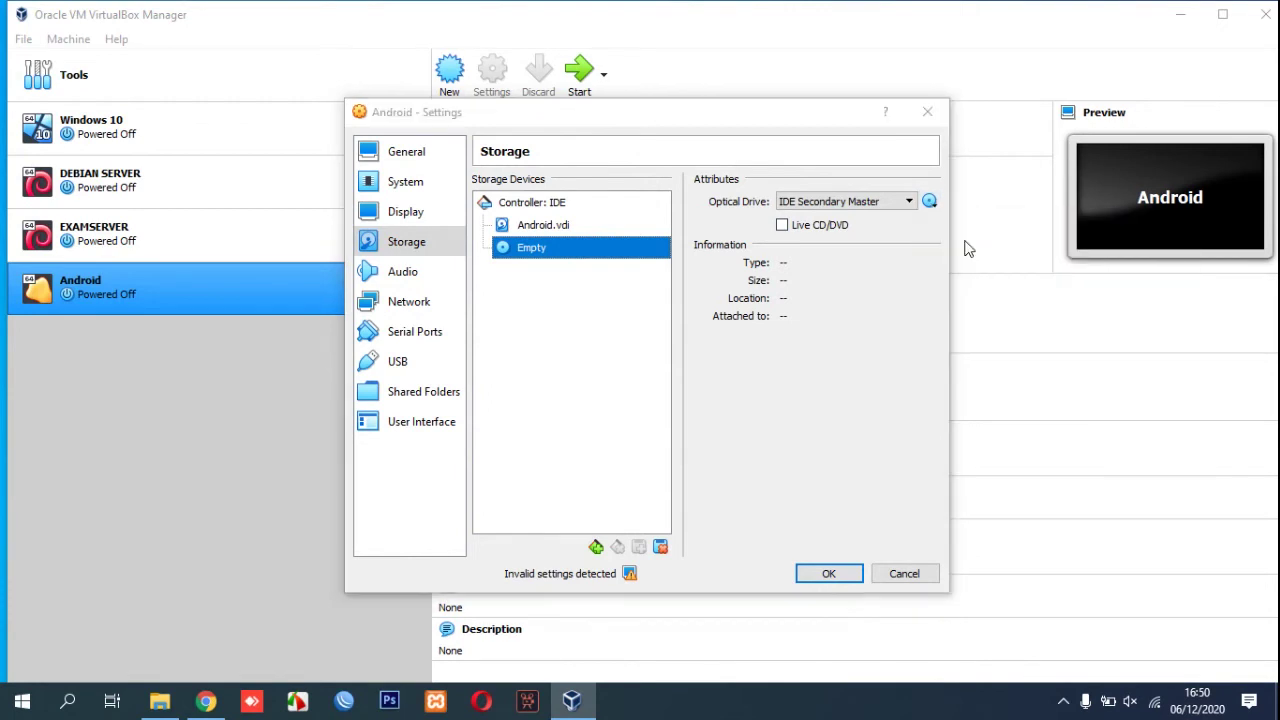
{"action": "scroll", "coordinate": [440, 400], "scroll_direction": "down", "scroll_amount": 1}
{"action": "scroll", "coordinate": [700, 420], "scroll_direction": "down", "scroll_amount": 1}
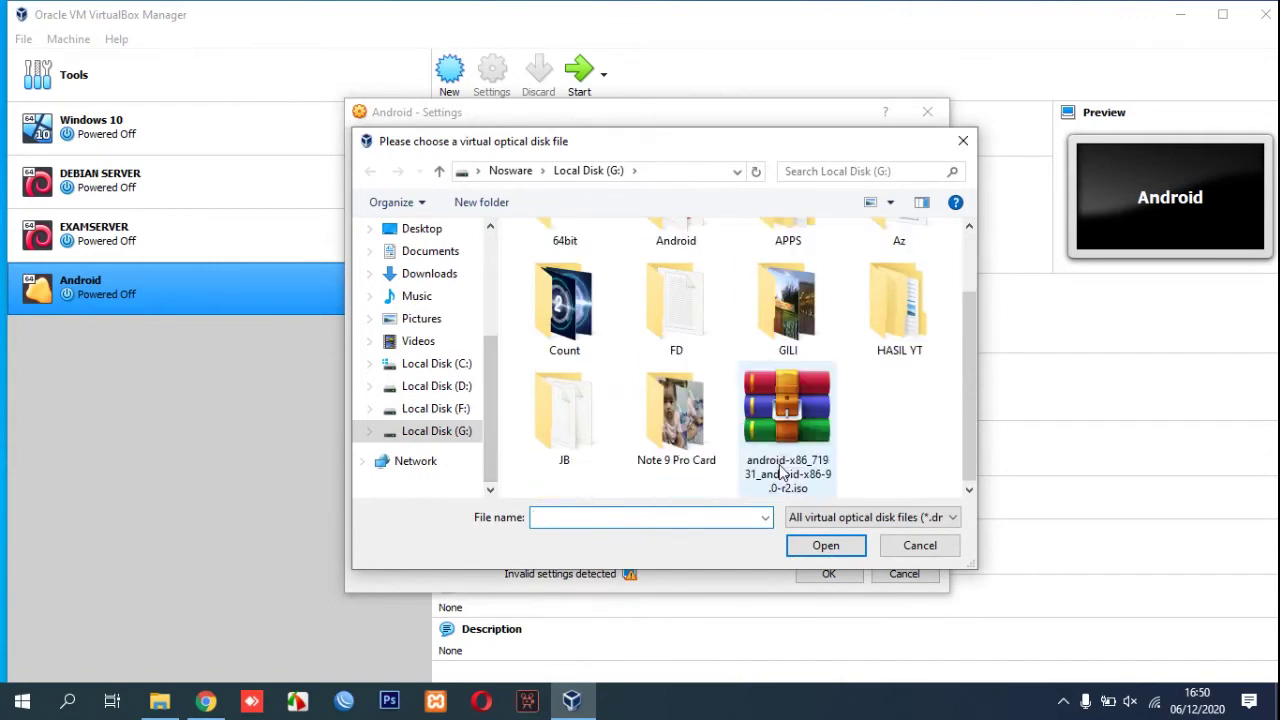
{"action": "left_click", "coordinate": [783, 437]}
{"action": "left_click", "coordinate": [820, 550]}
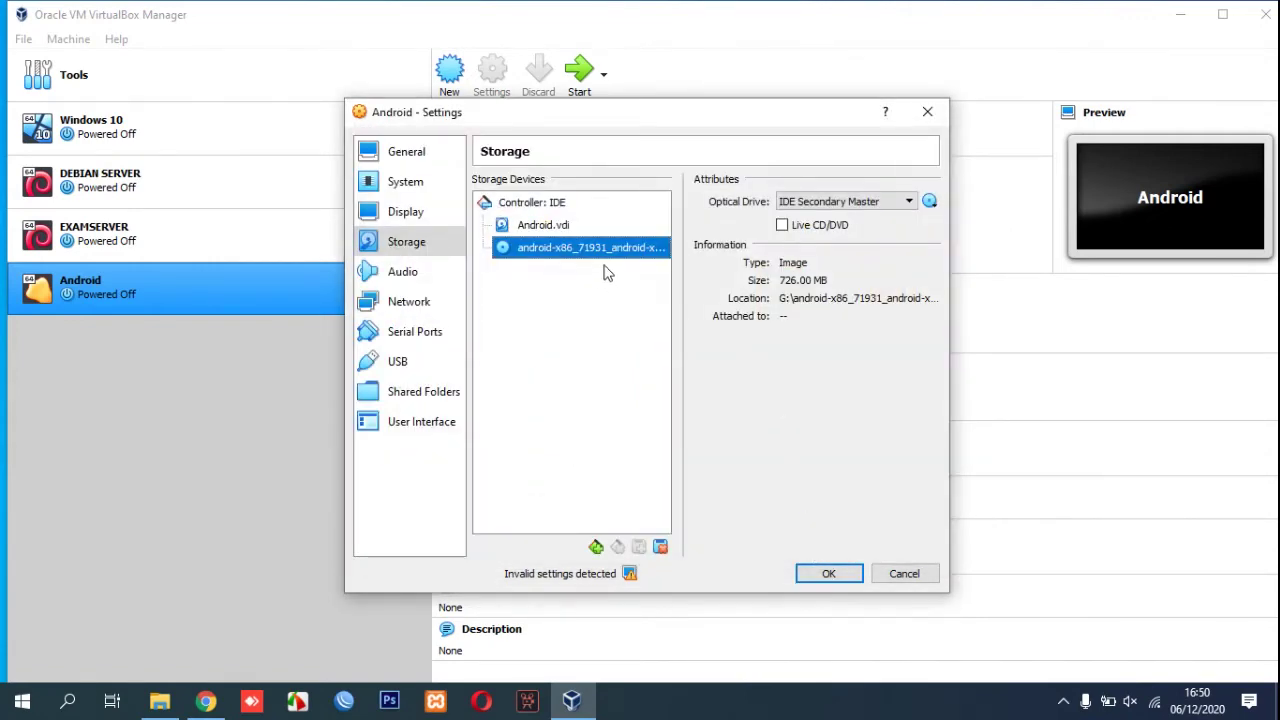
{"action": "left_click", "coordinate": [822, 576]}
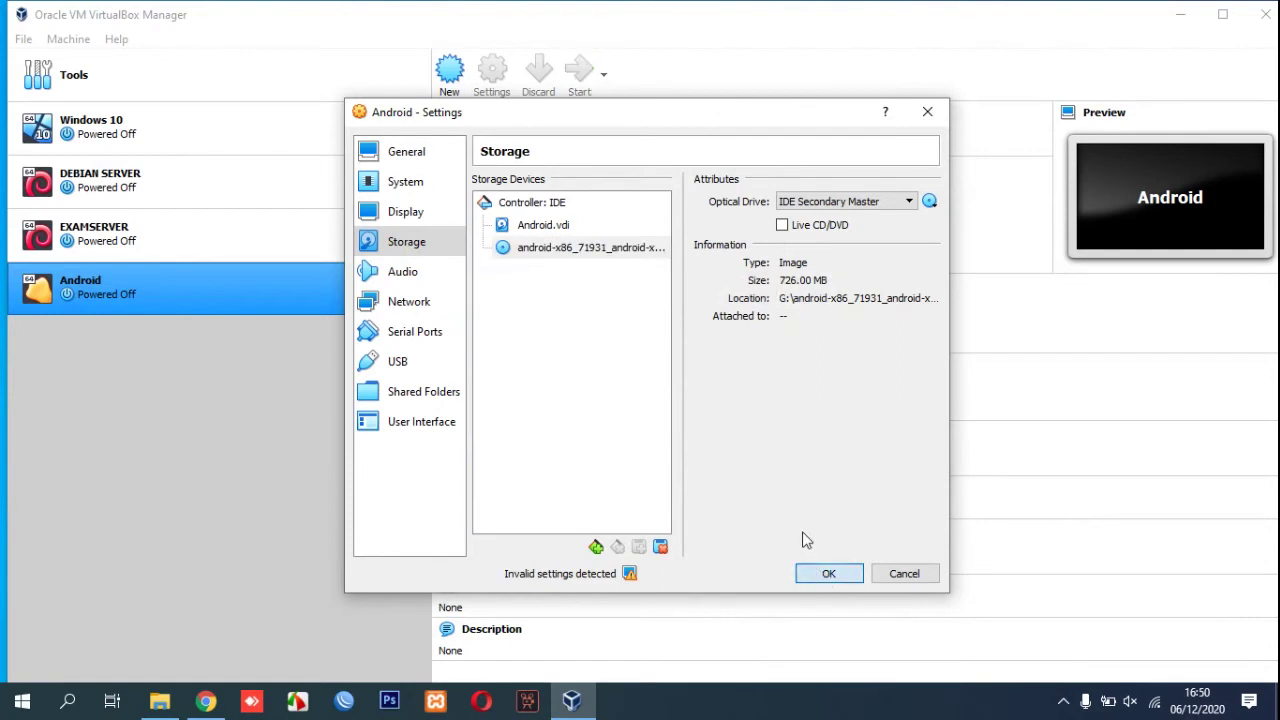
Start the Android machine and launch Auto_Installation to the specified harddisk from the boot menu's advanced options.
{"action": "left_click", "coordinate": [580, 85]}
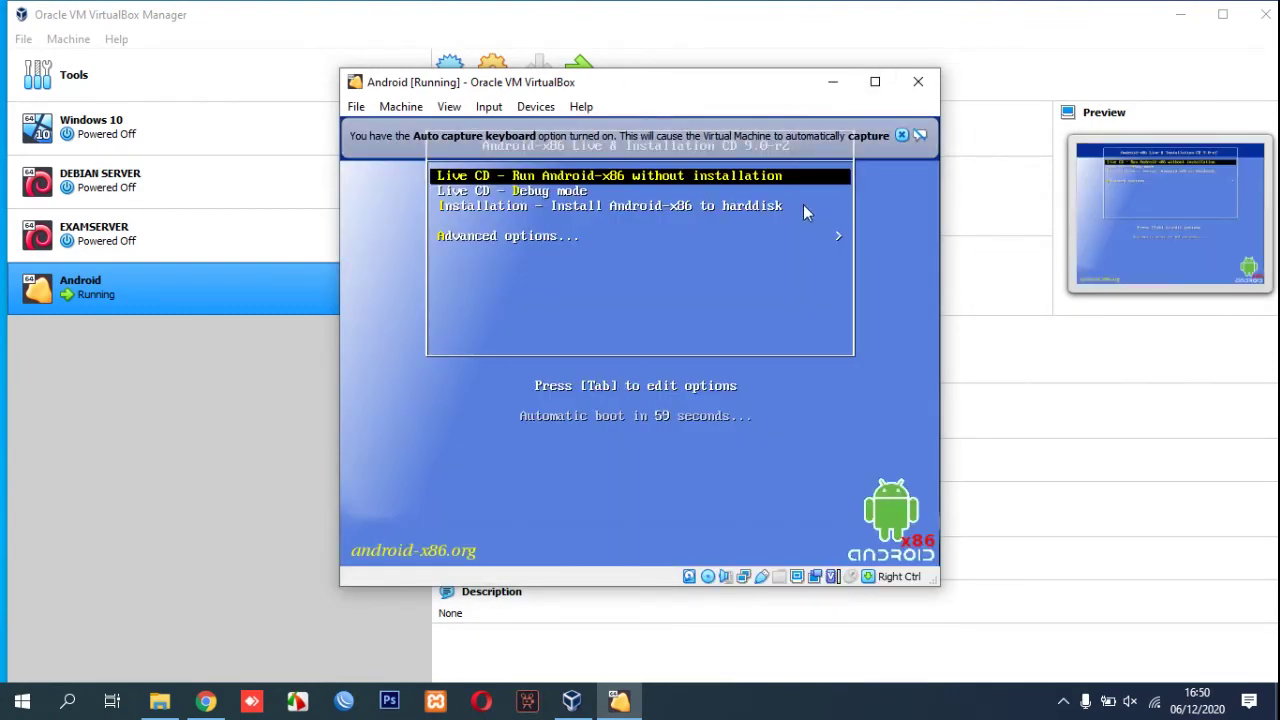
{"action": "key", "text": "Down"}
{"action": "key", "text": "Down"}
{"action": "key", "text": "Down"}
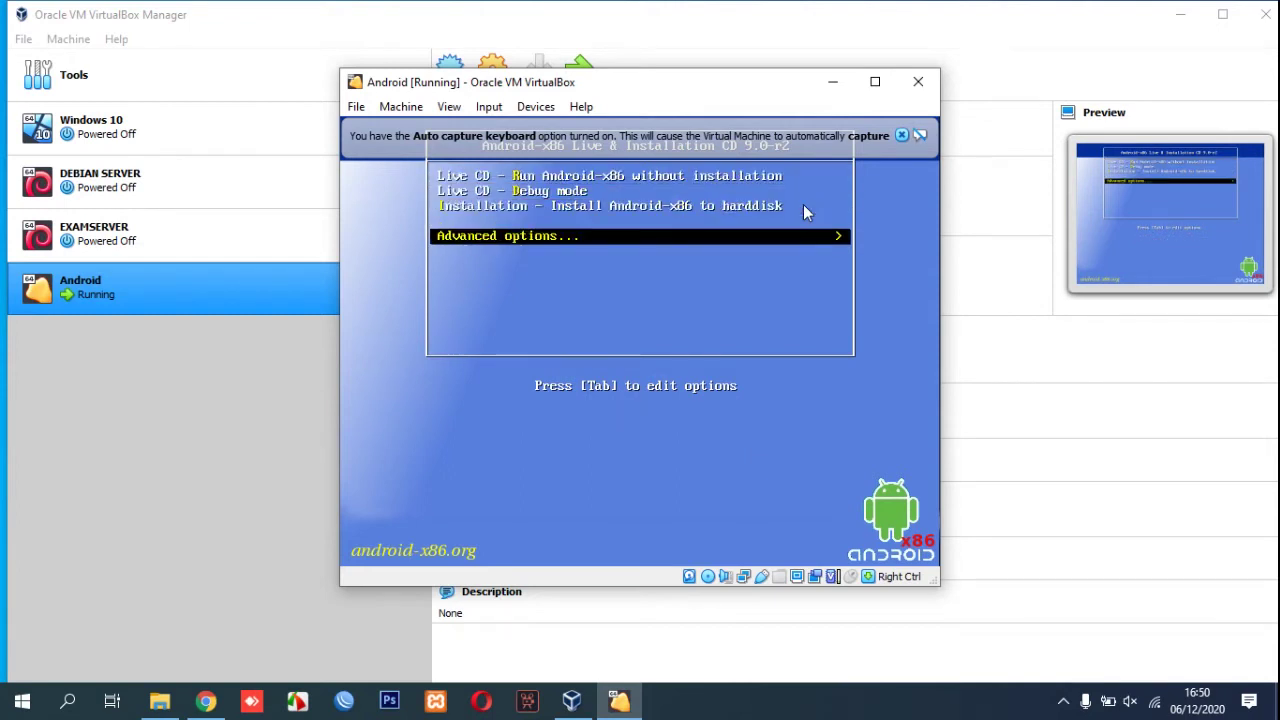
{"action": "key", "text": "Return"}
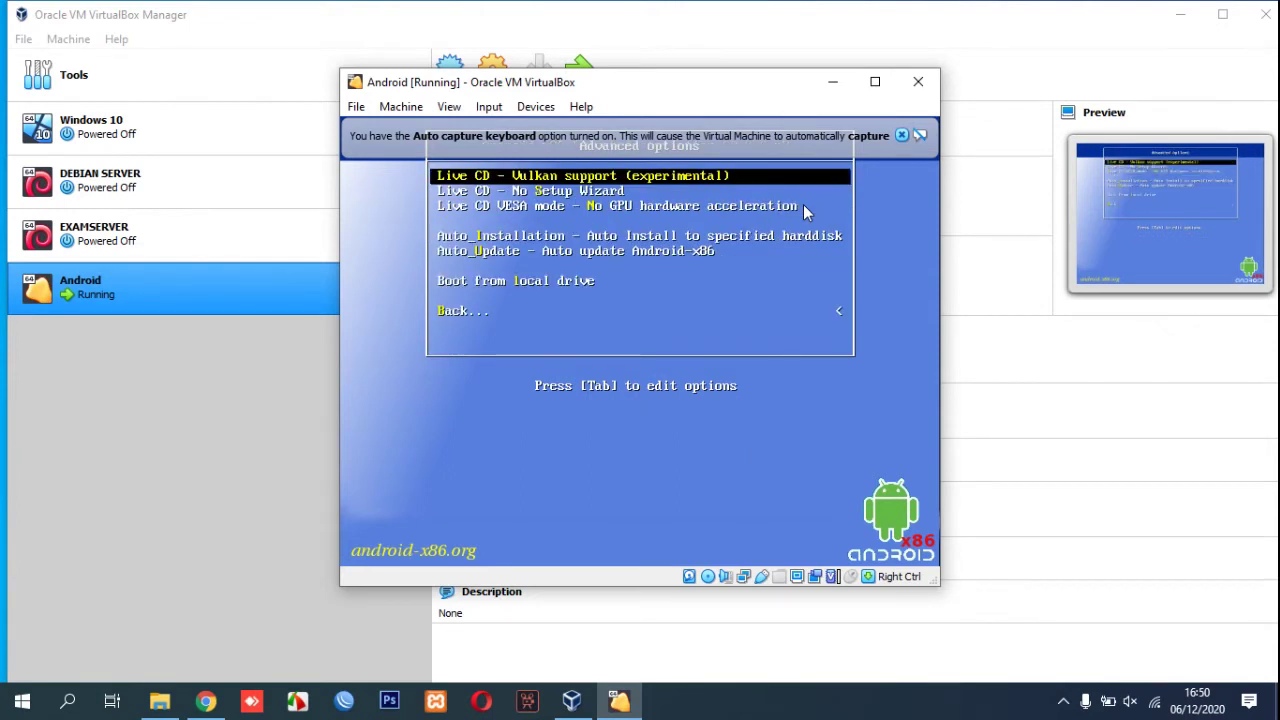
{"action": "key", "text": "Down"}
{"action": "key", "text": "Down"}
{"action": "key", "text": "Down"}
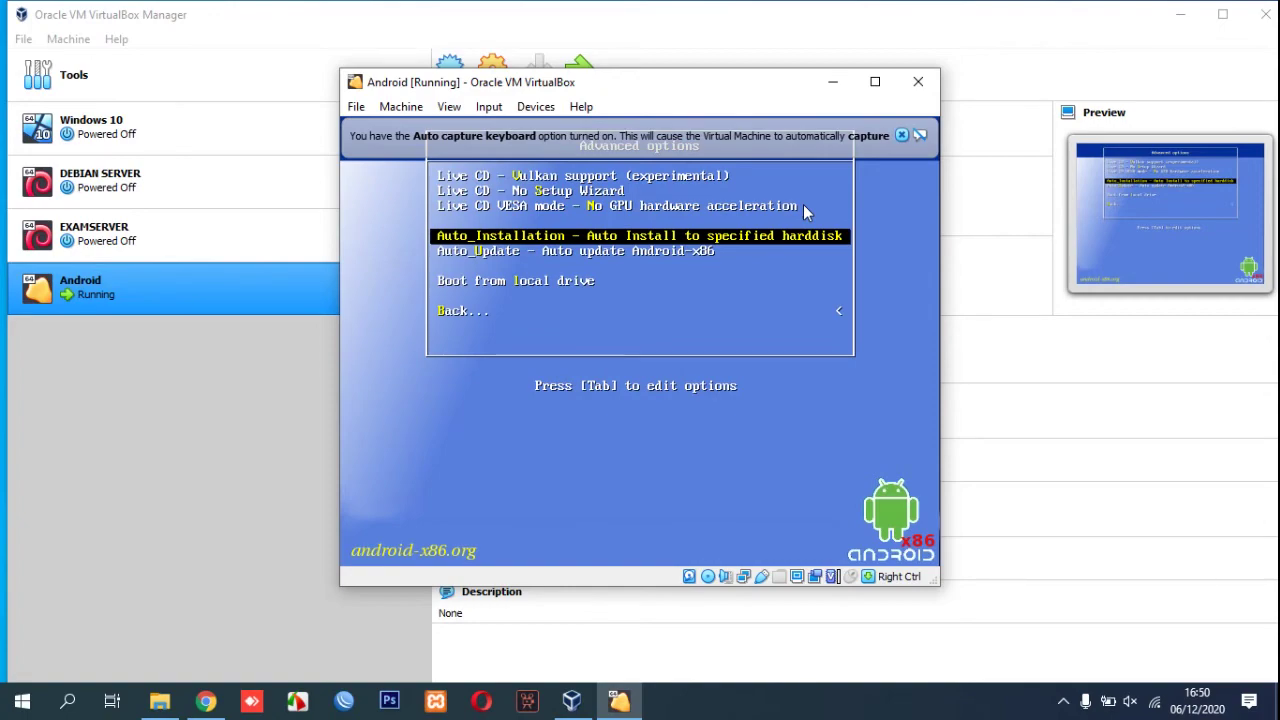
{"action": "key", "text": "Return"}
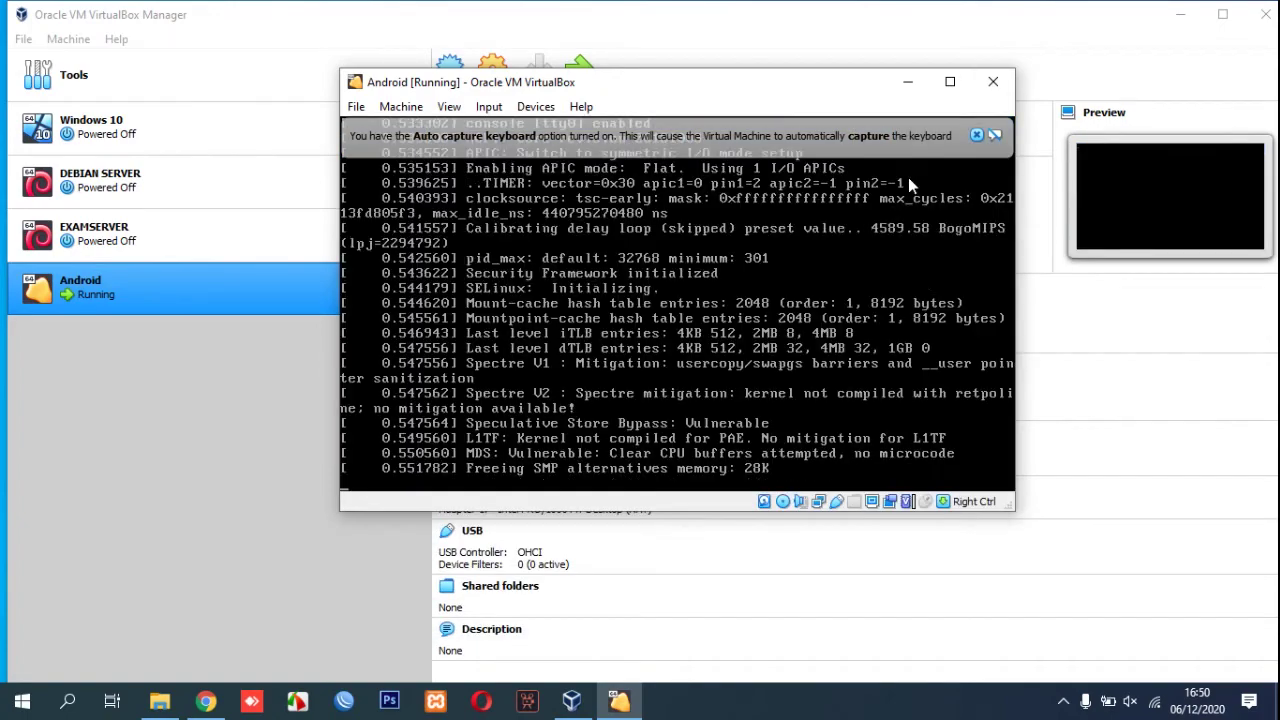
Maximize the virtual machine's window and confirm erasing the whole /dev/sda to install Android-x86, dismissing the VirtualBox notices.
{"action": "left_click", "coordinate": [976, 135]}
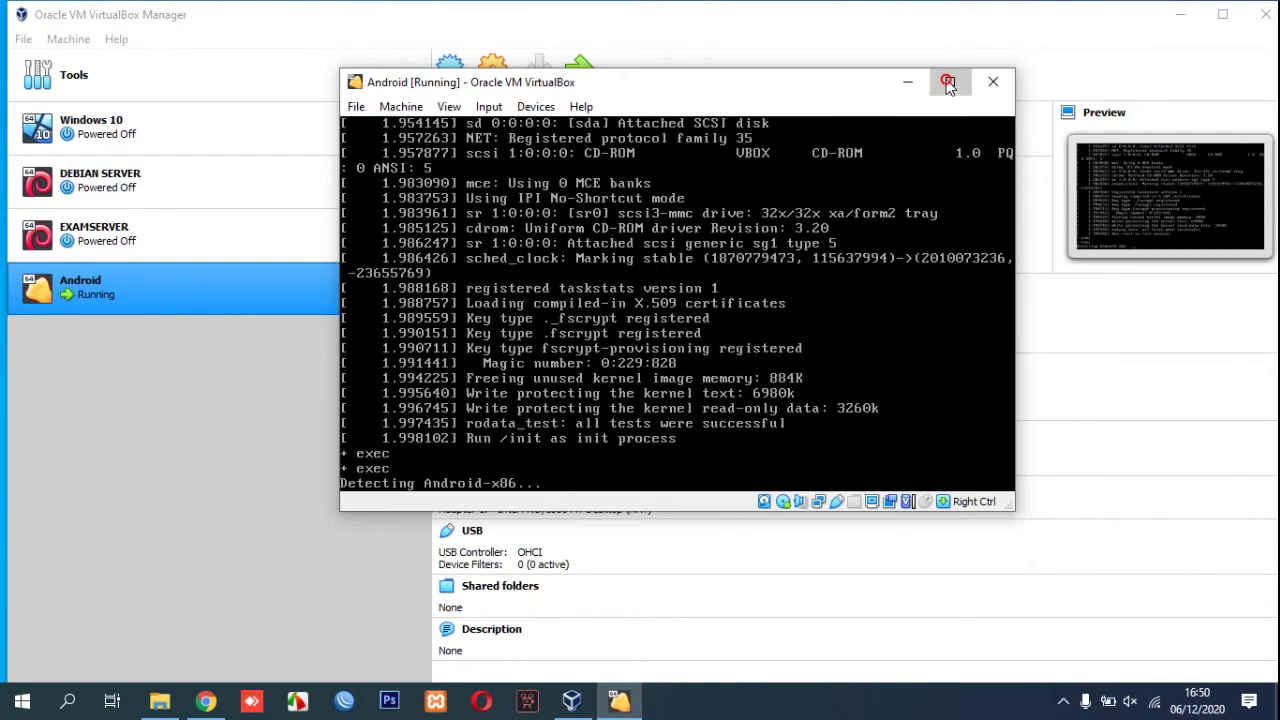
{"action": "left_click", "coordinate": [950, 82]}
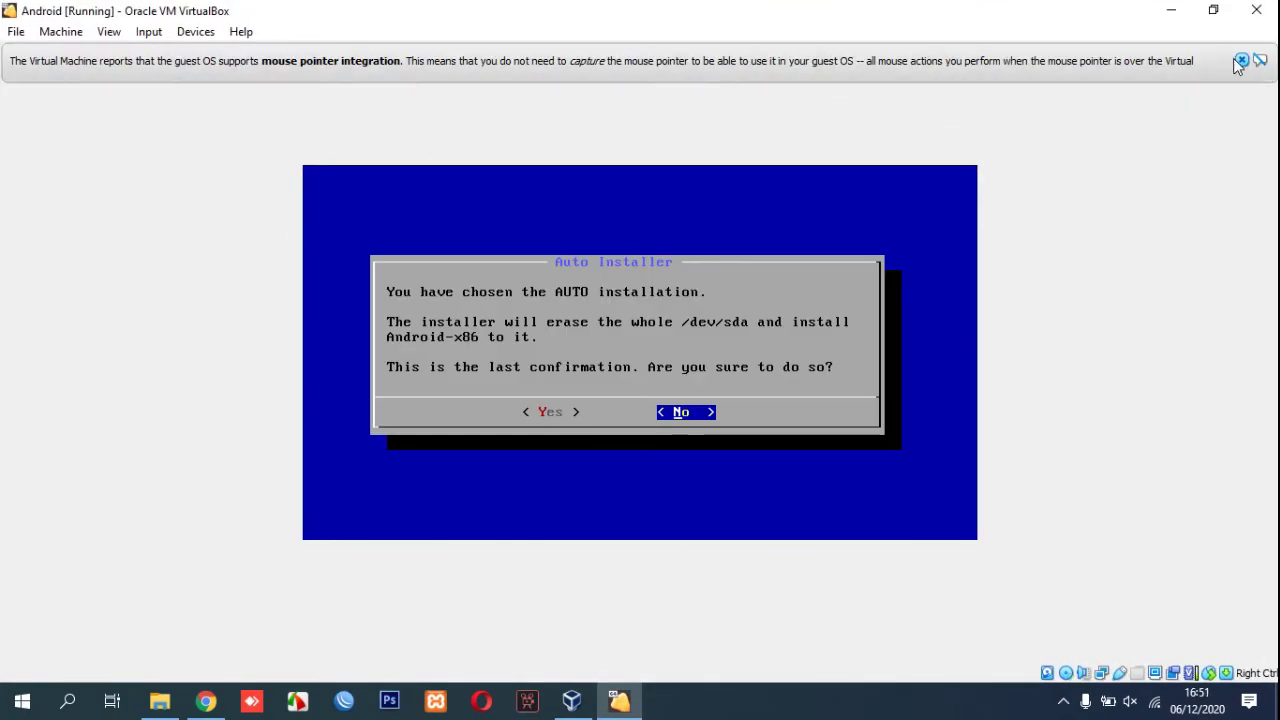
{"action": "mouse_move", "coordinate": [1232, 60]}
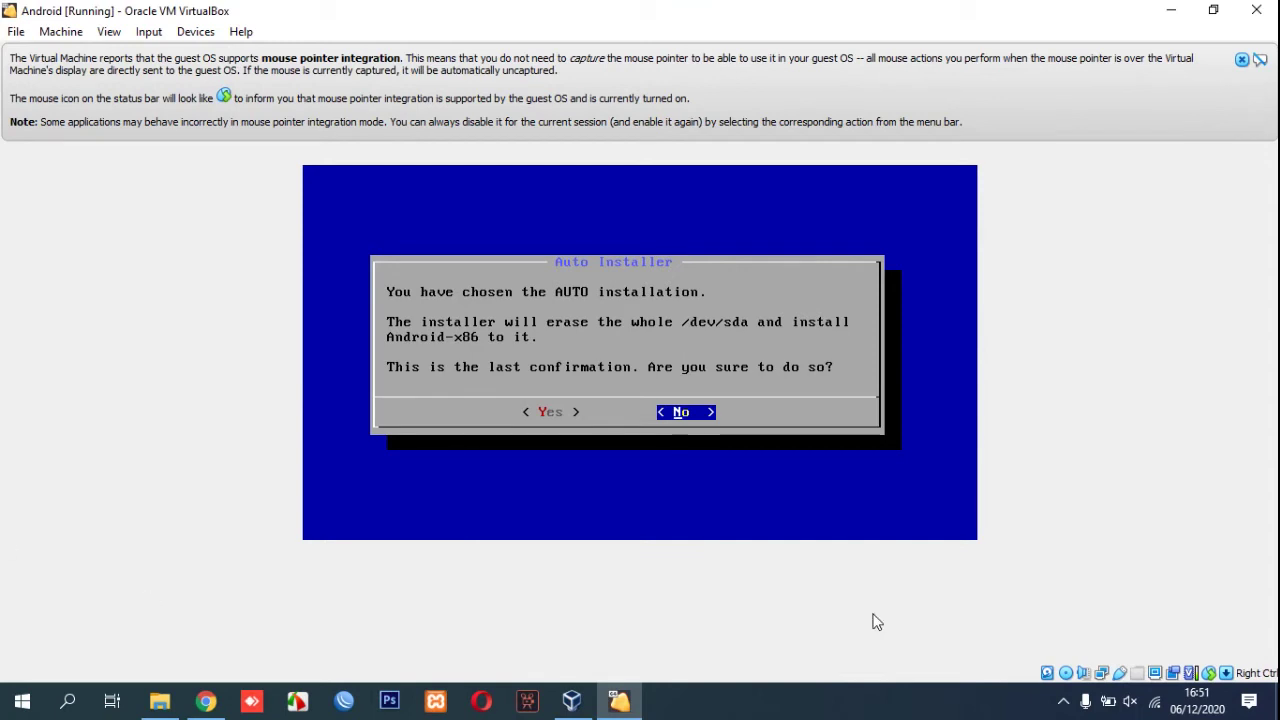
{"action": "key", "text": "Left"}
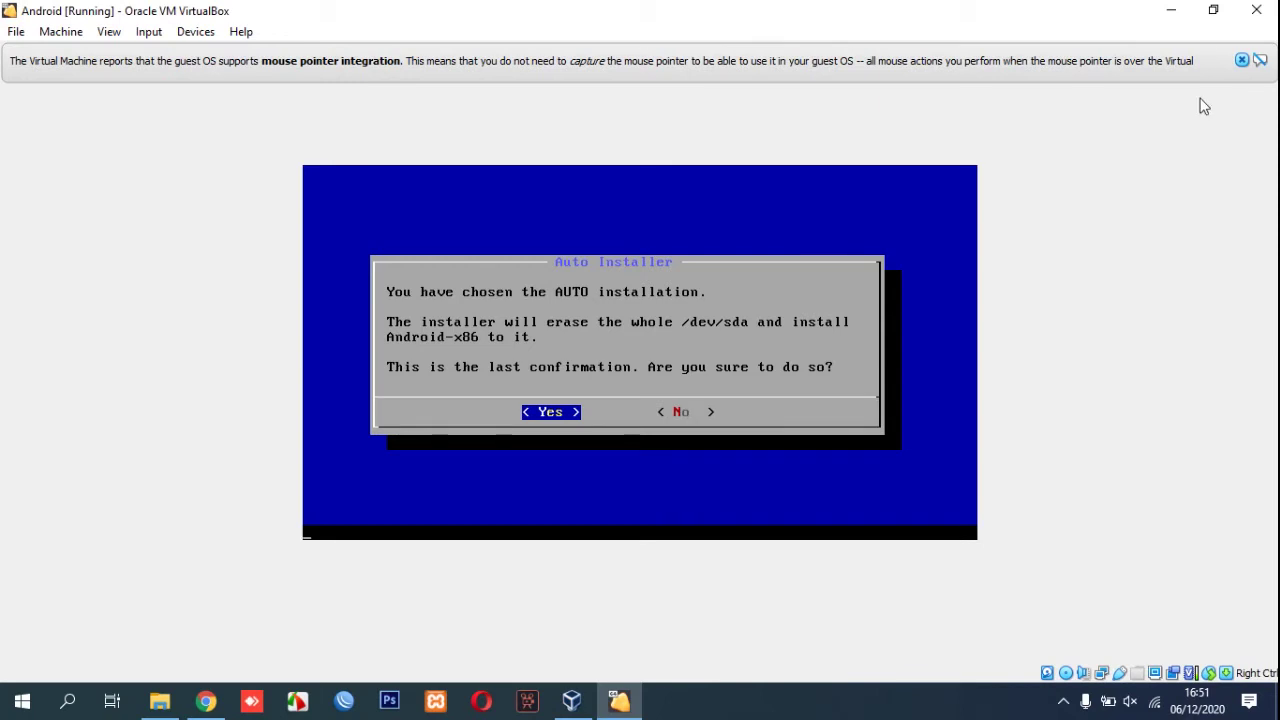
{"action": "key", "text": "Return"}
{"action": "left_click", "coordinate": [1240, 63]}
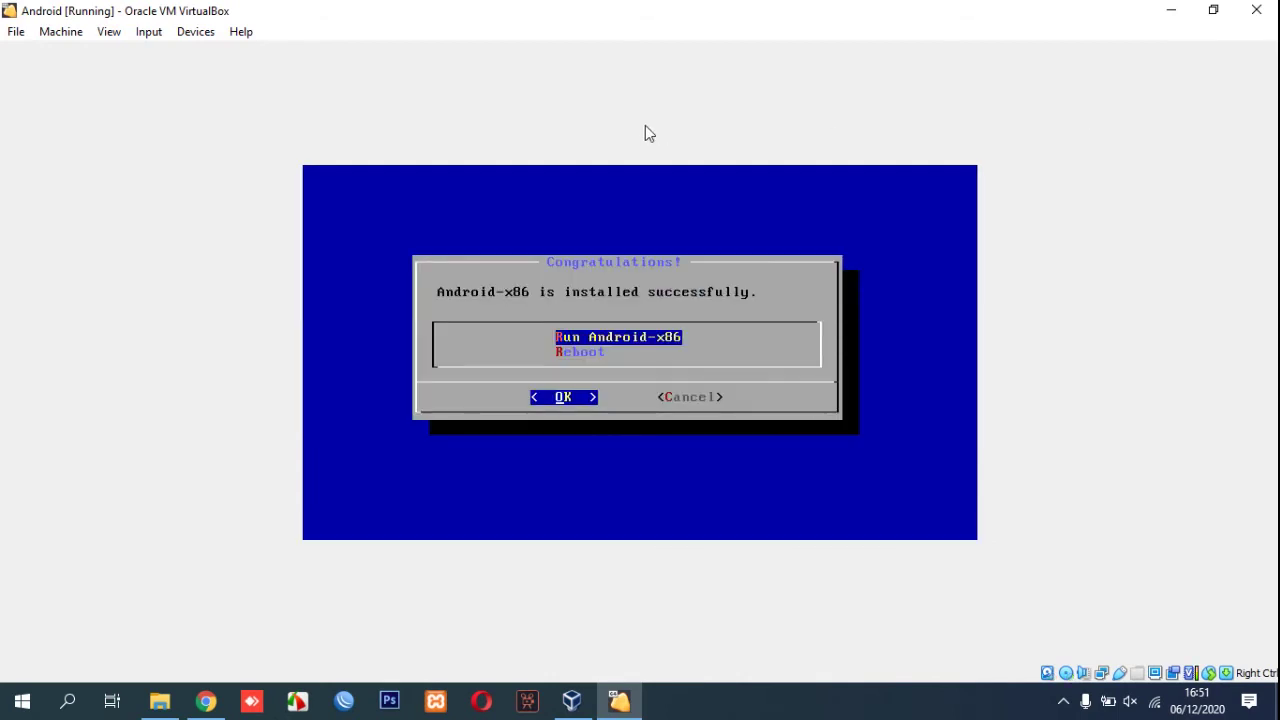
Force-unmount the Android-x86 9.0-r2 ISO from the machine's optical drive and reboot from the finished installer.
{"action": "left_click", "coordinate": [204, 38]}
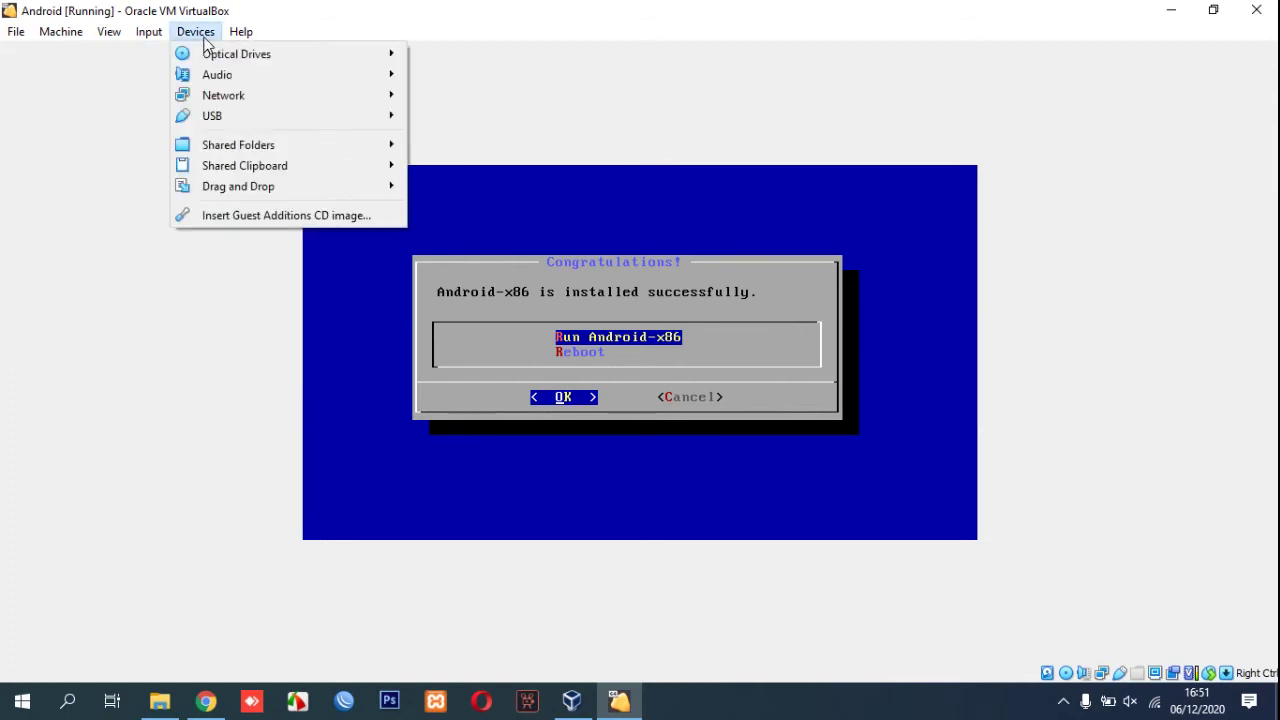
{"action": "mouse_move", "coordinate": [371, 57]}
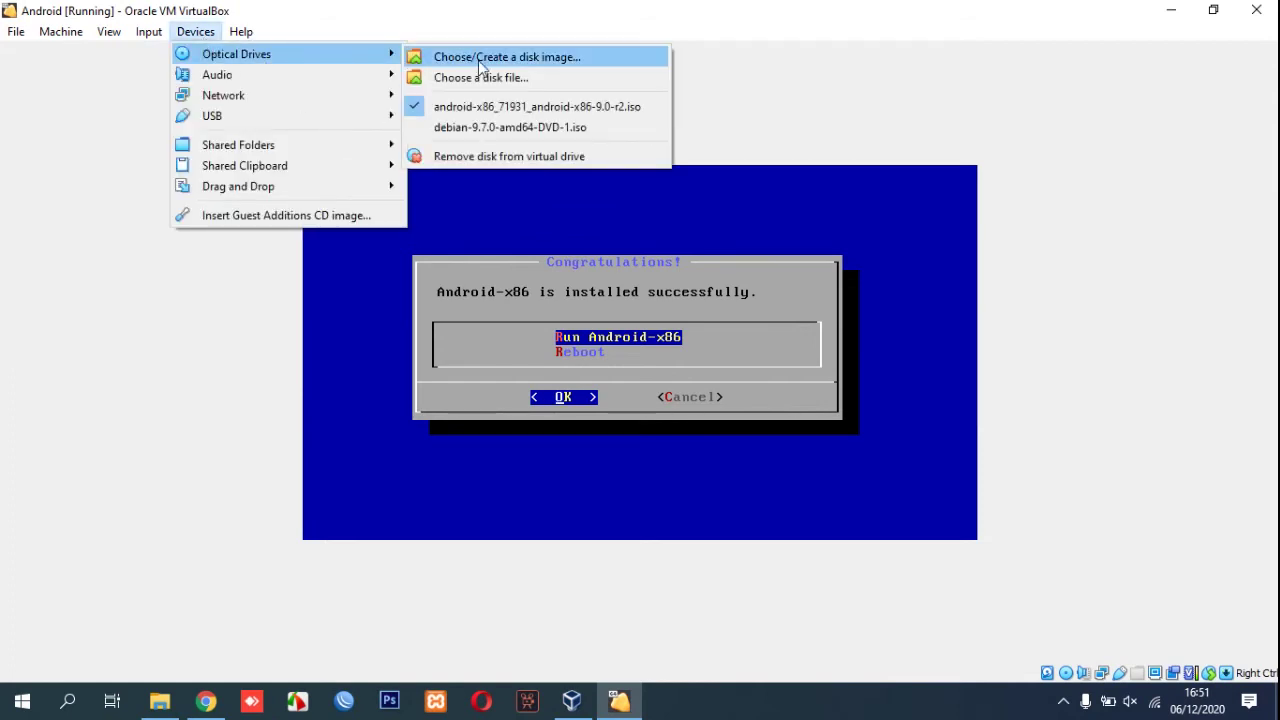
{"action": "left_click", "coordinate": [489, 104]}
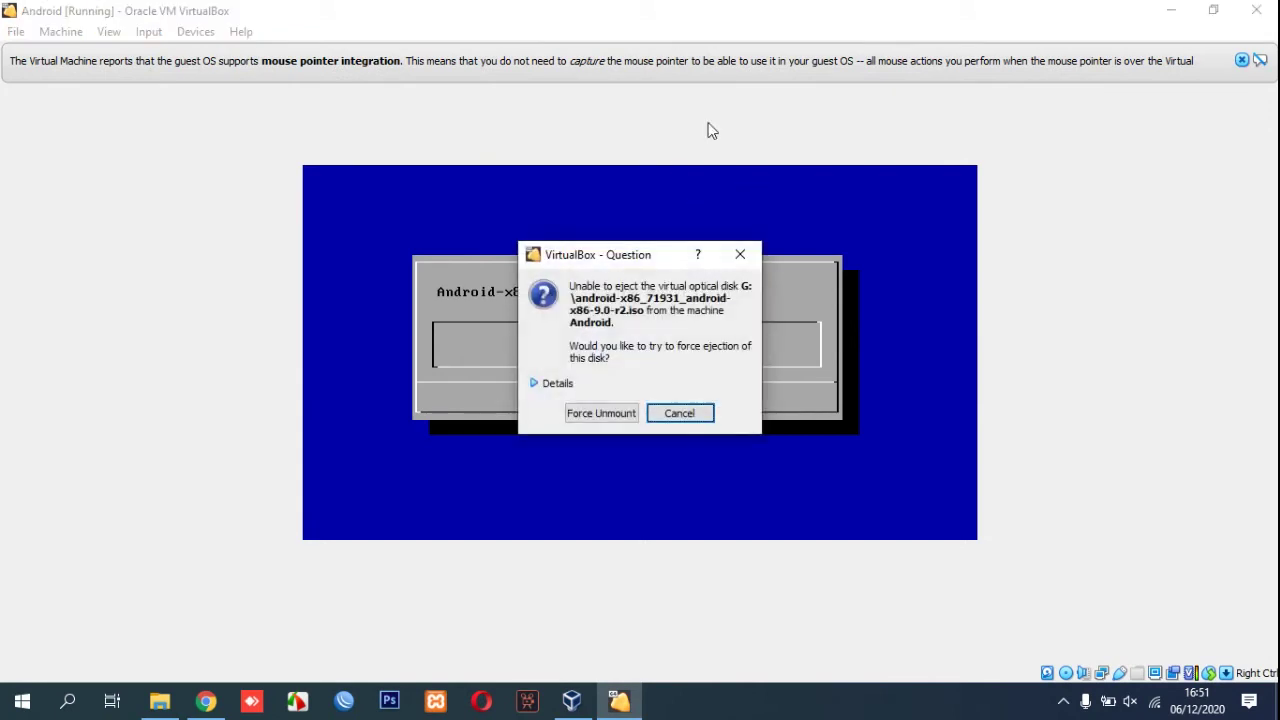
{"action": "left_click", "coordinate": [603, 418]}
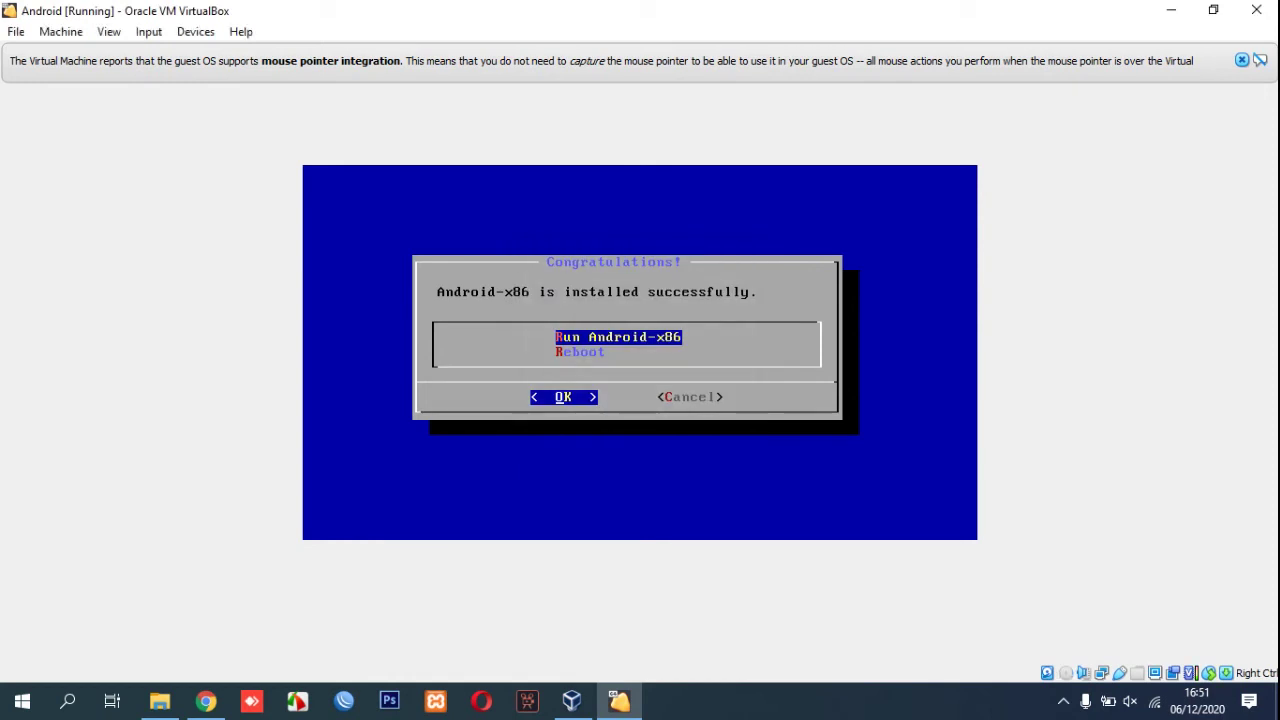
{"action": "key", "text": "Down"}
{"action": "key", "text": "Return"}
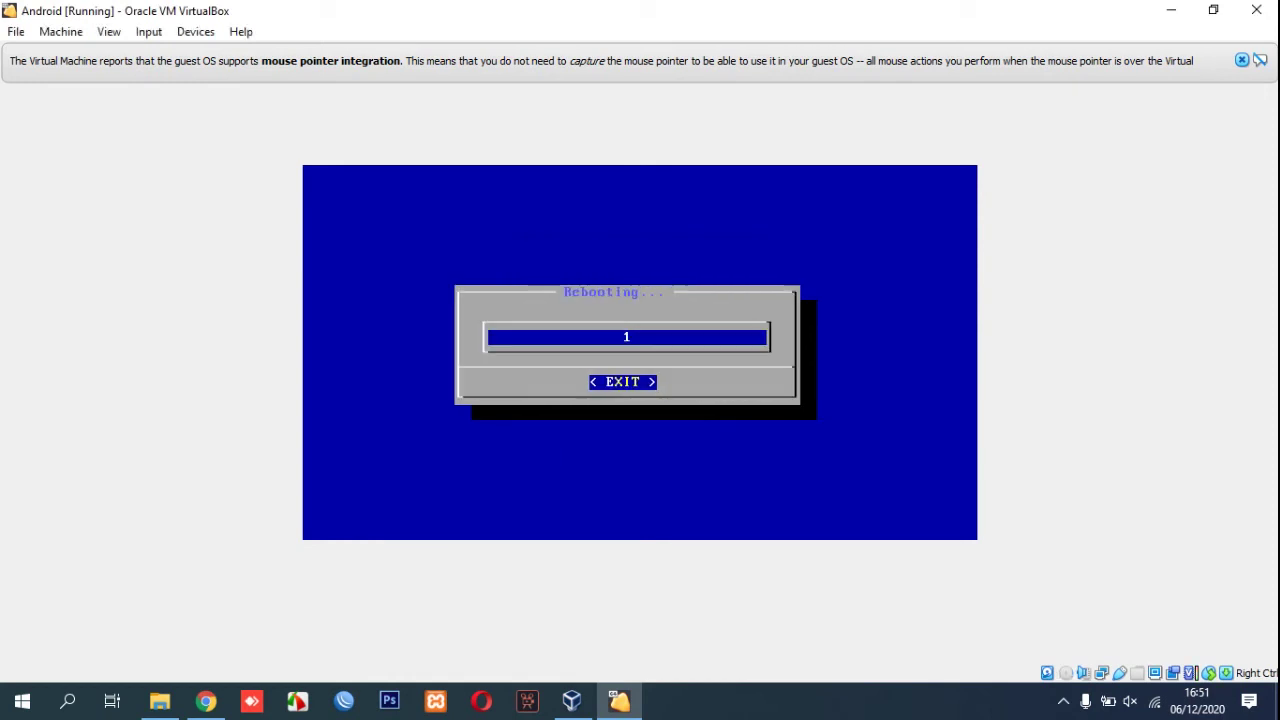